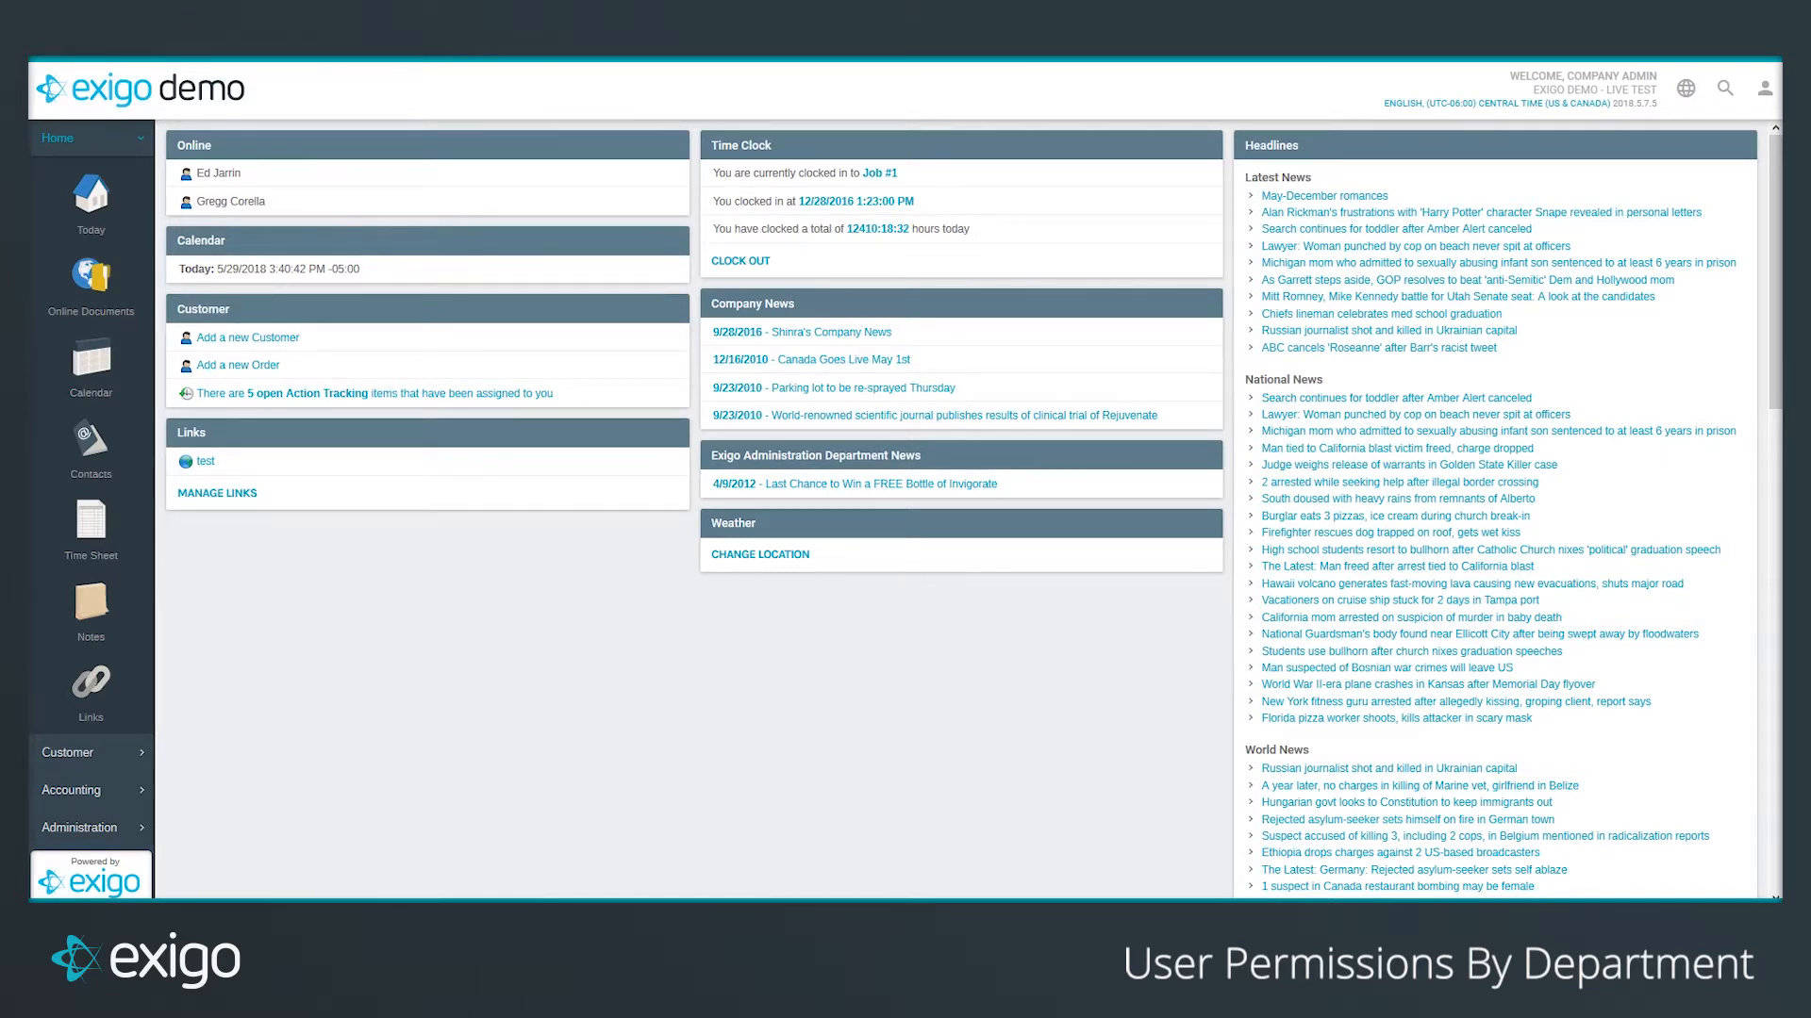
# Step: Expand the Administration section in the sidebar to list Users, Settings and Company News
pyautogui.click(59, 830)
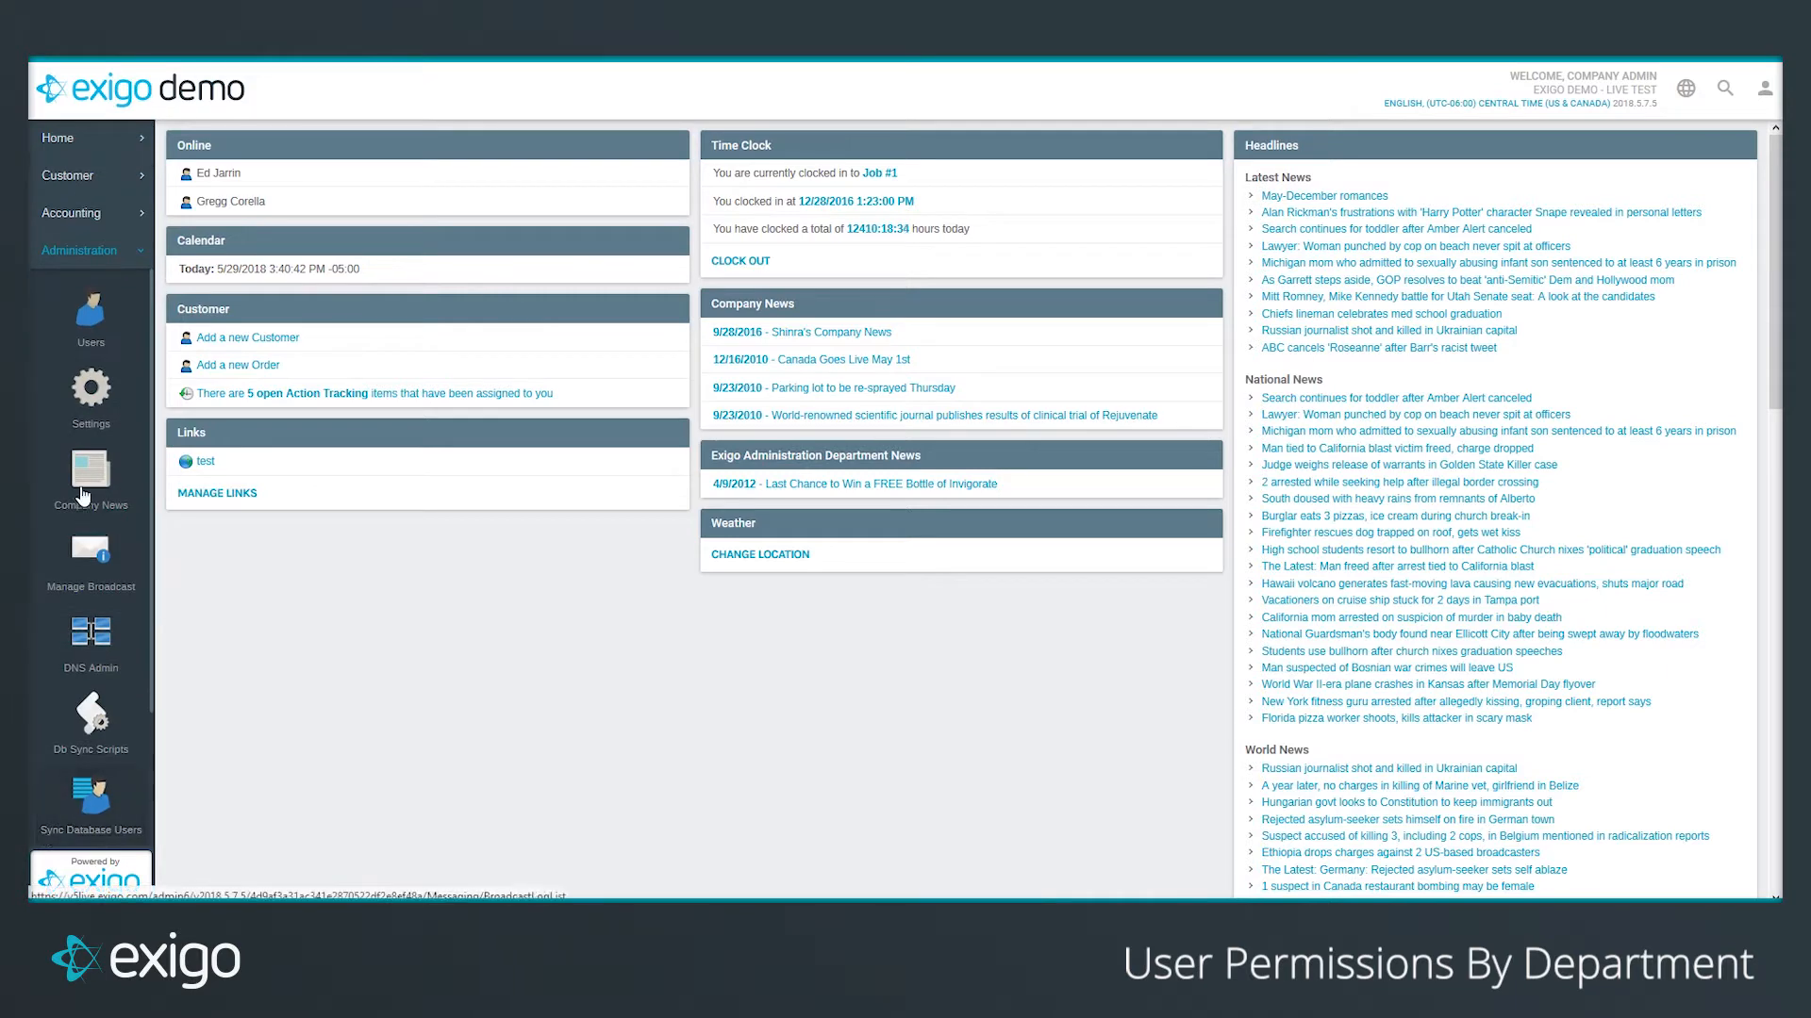
# Step: Open Company Settings and bring up the department list in Modify General Settings
pyautogui.click(90, 389)
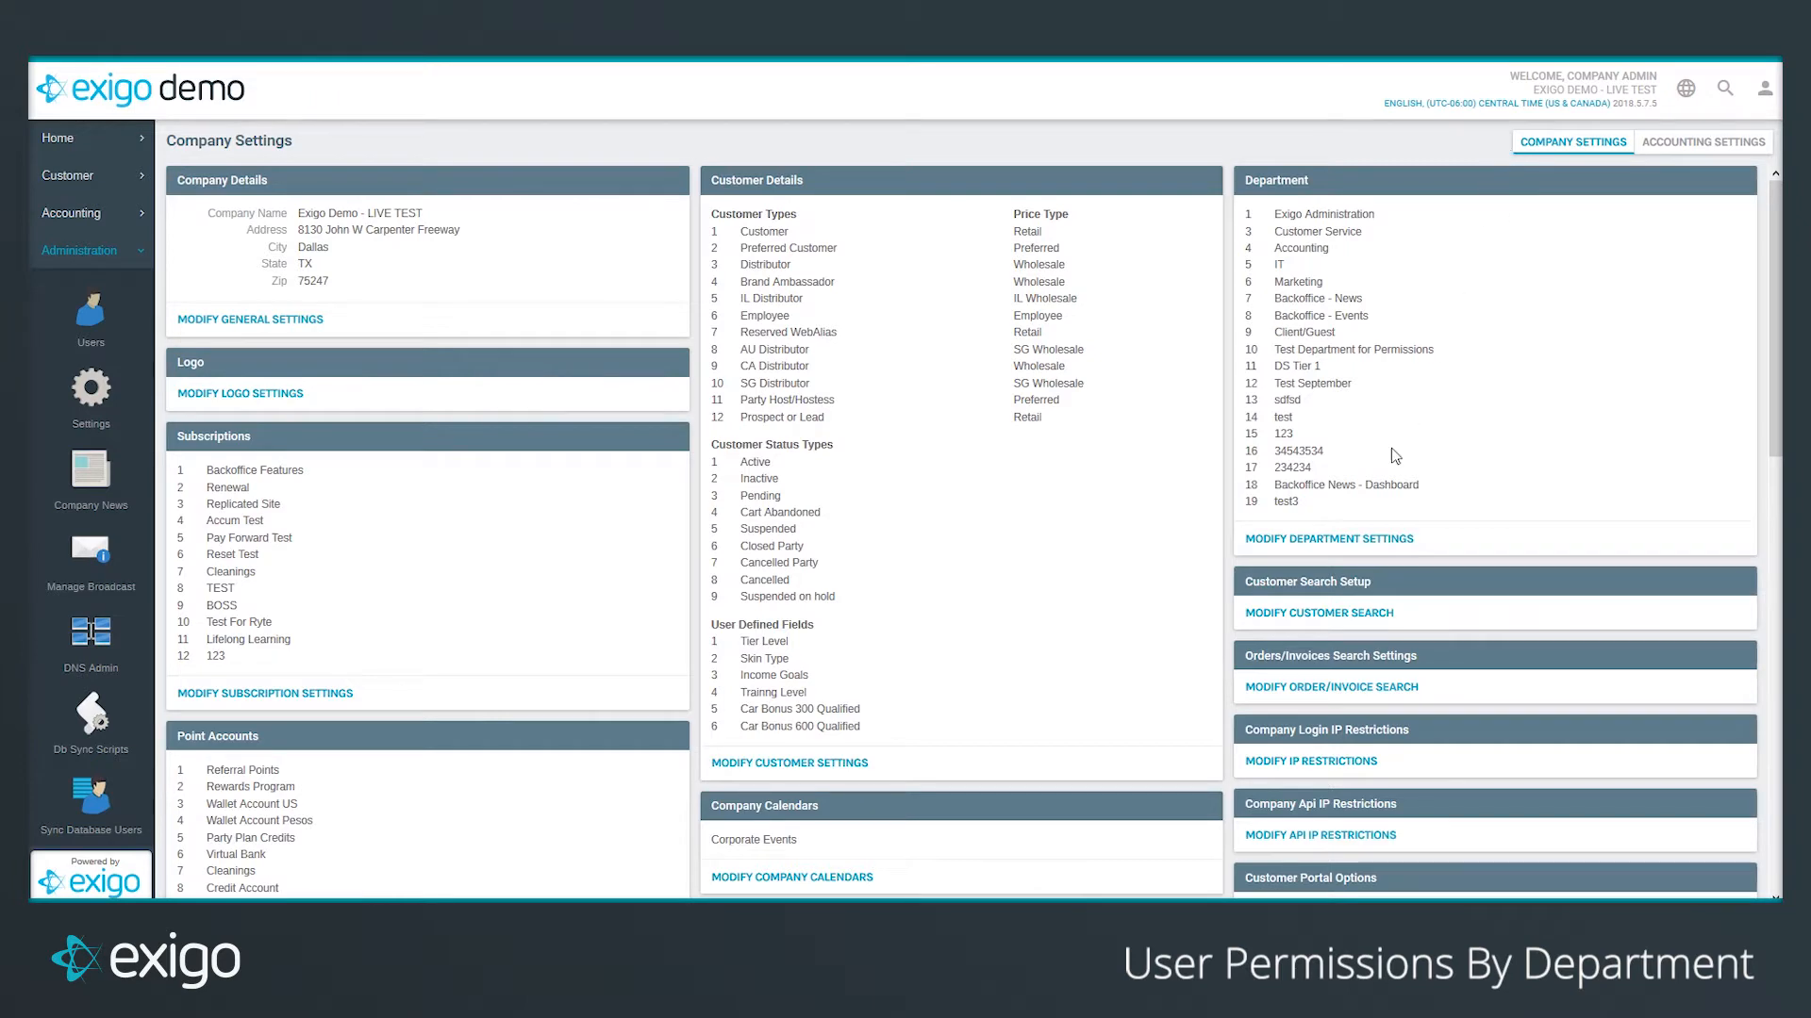
pyautogui.click(1358, 547)
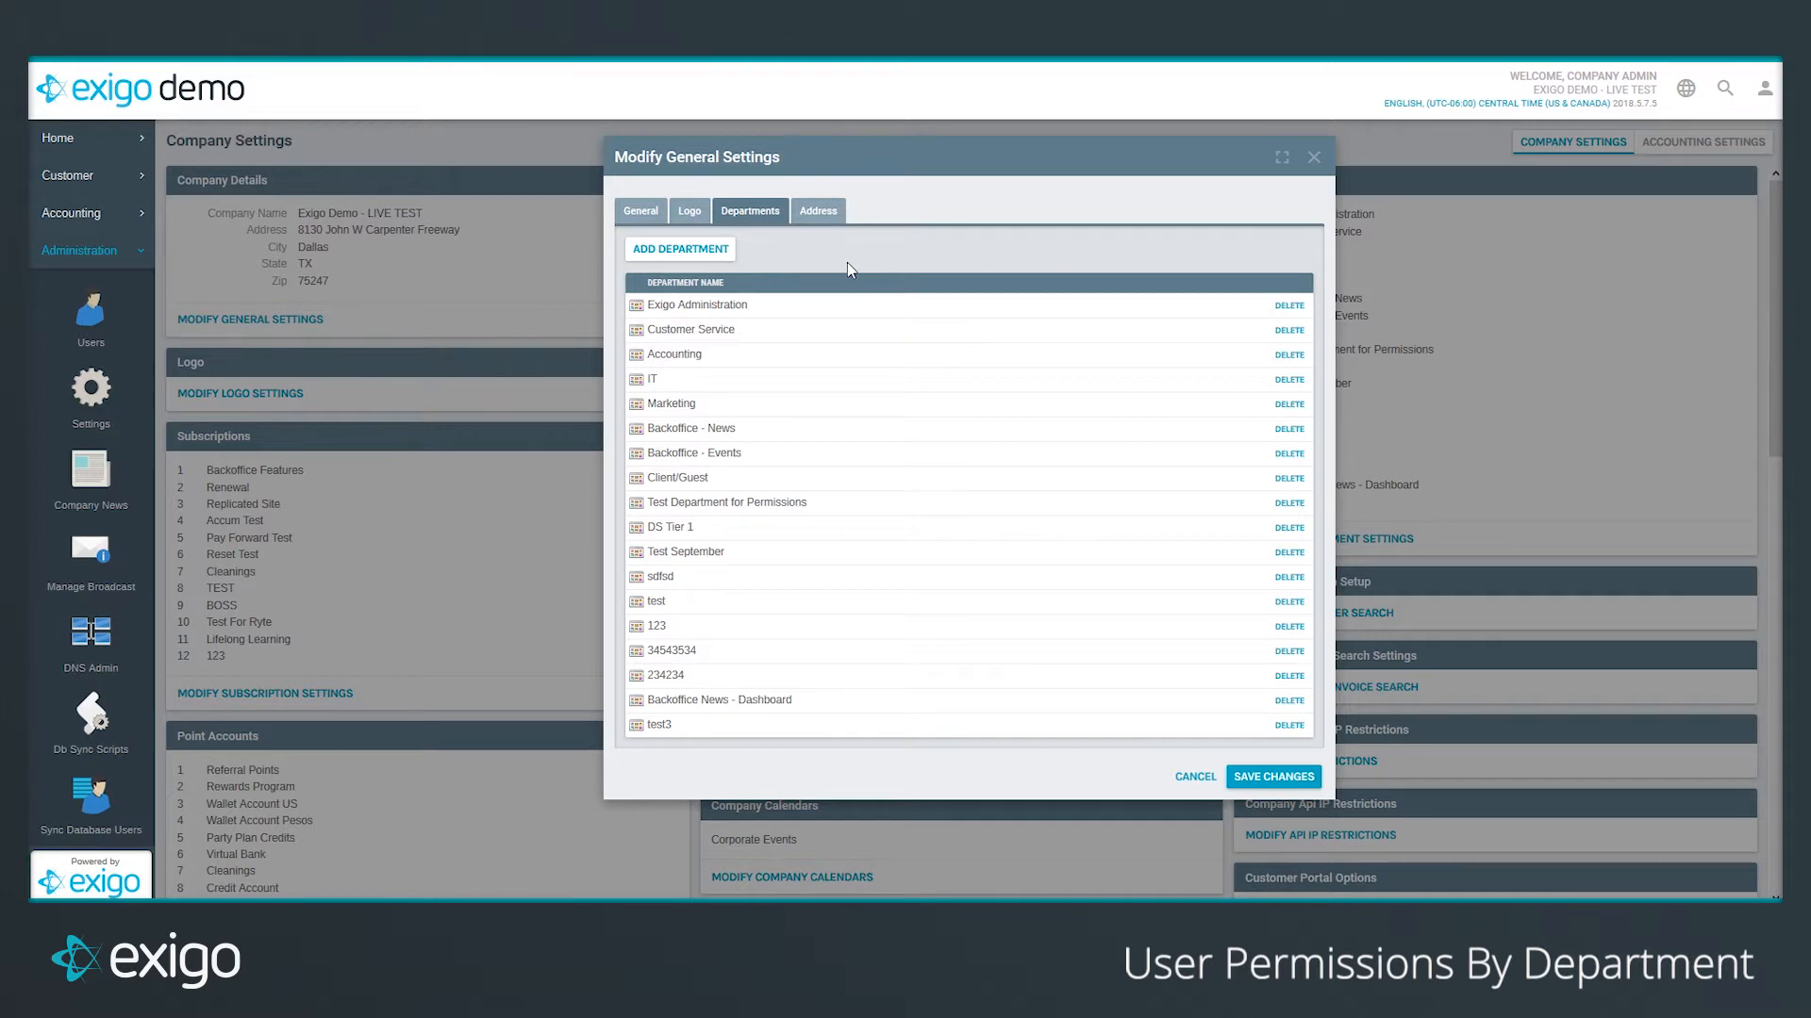
# Step: Begin adding a department, cancel it, and close Modify General Settings unchanged
pyautogui.click(688, 256)
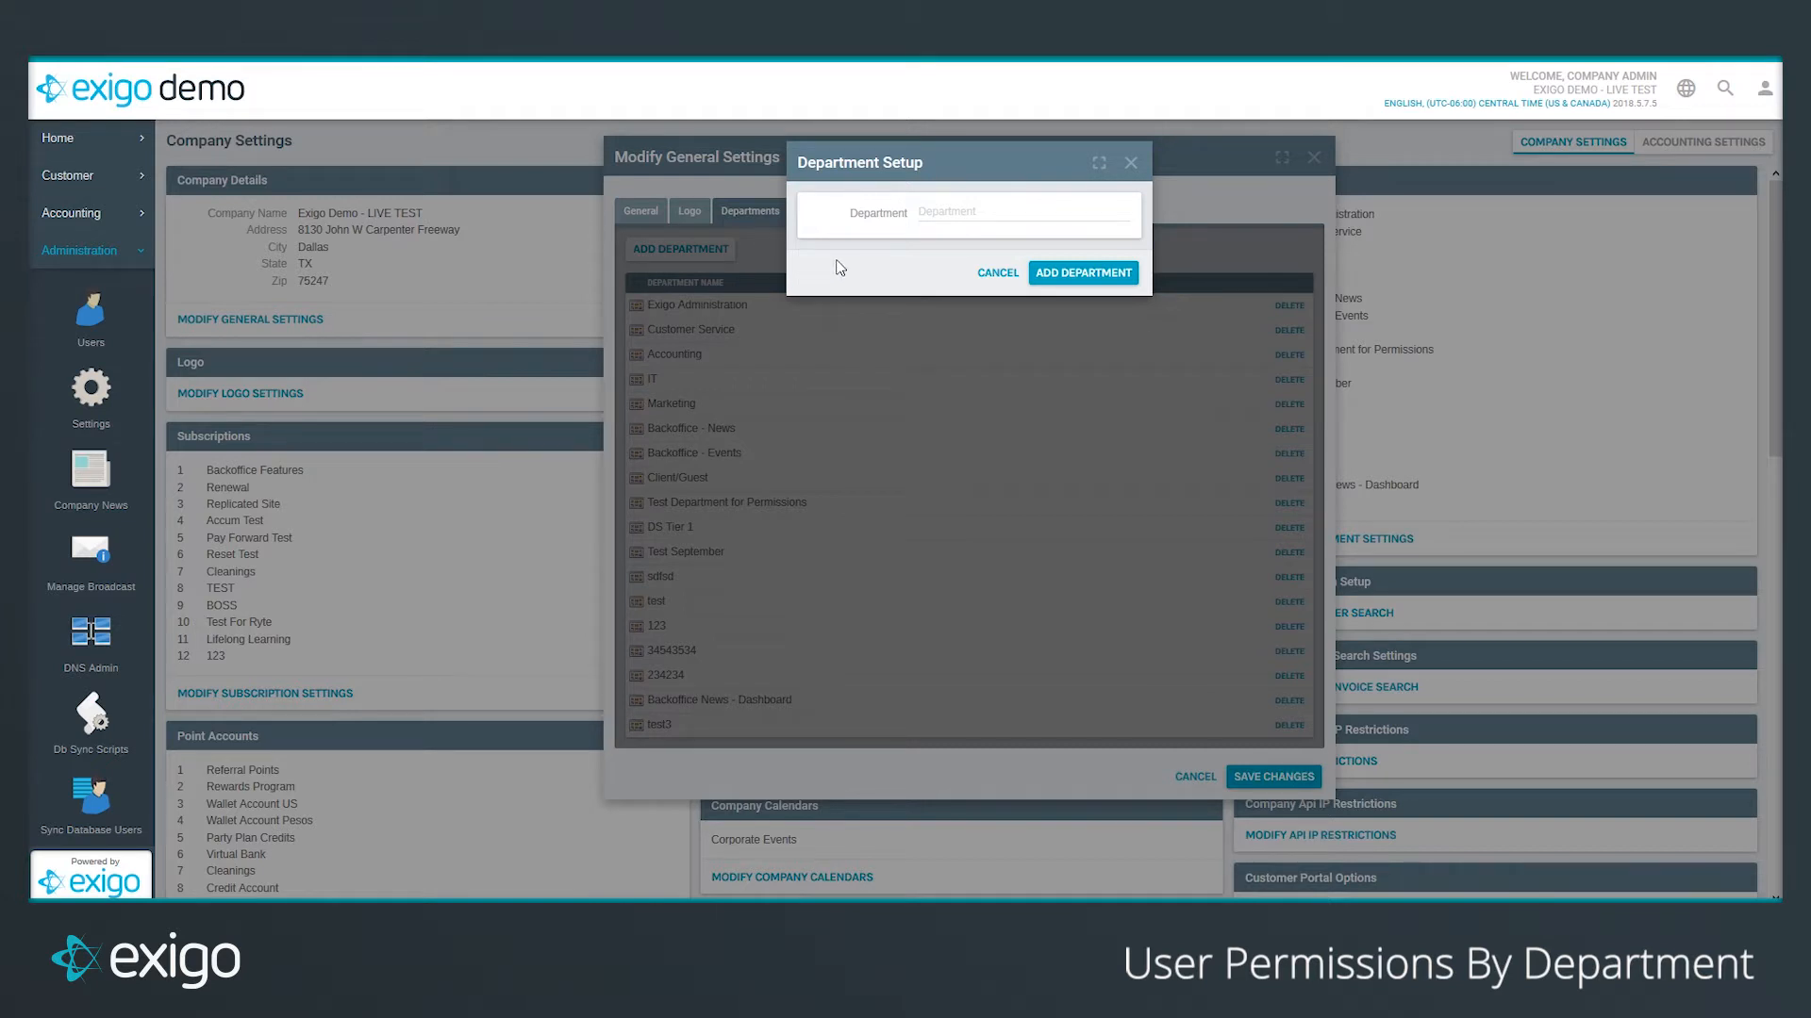
pyautogui.click(1016, 210)
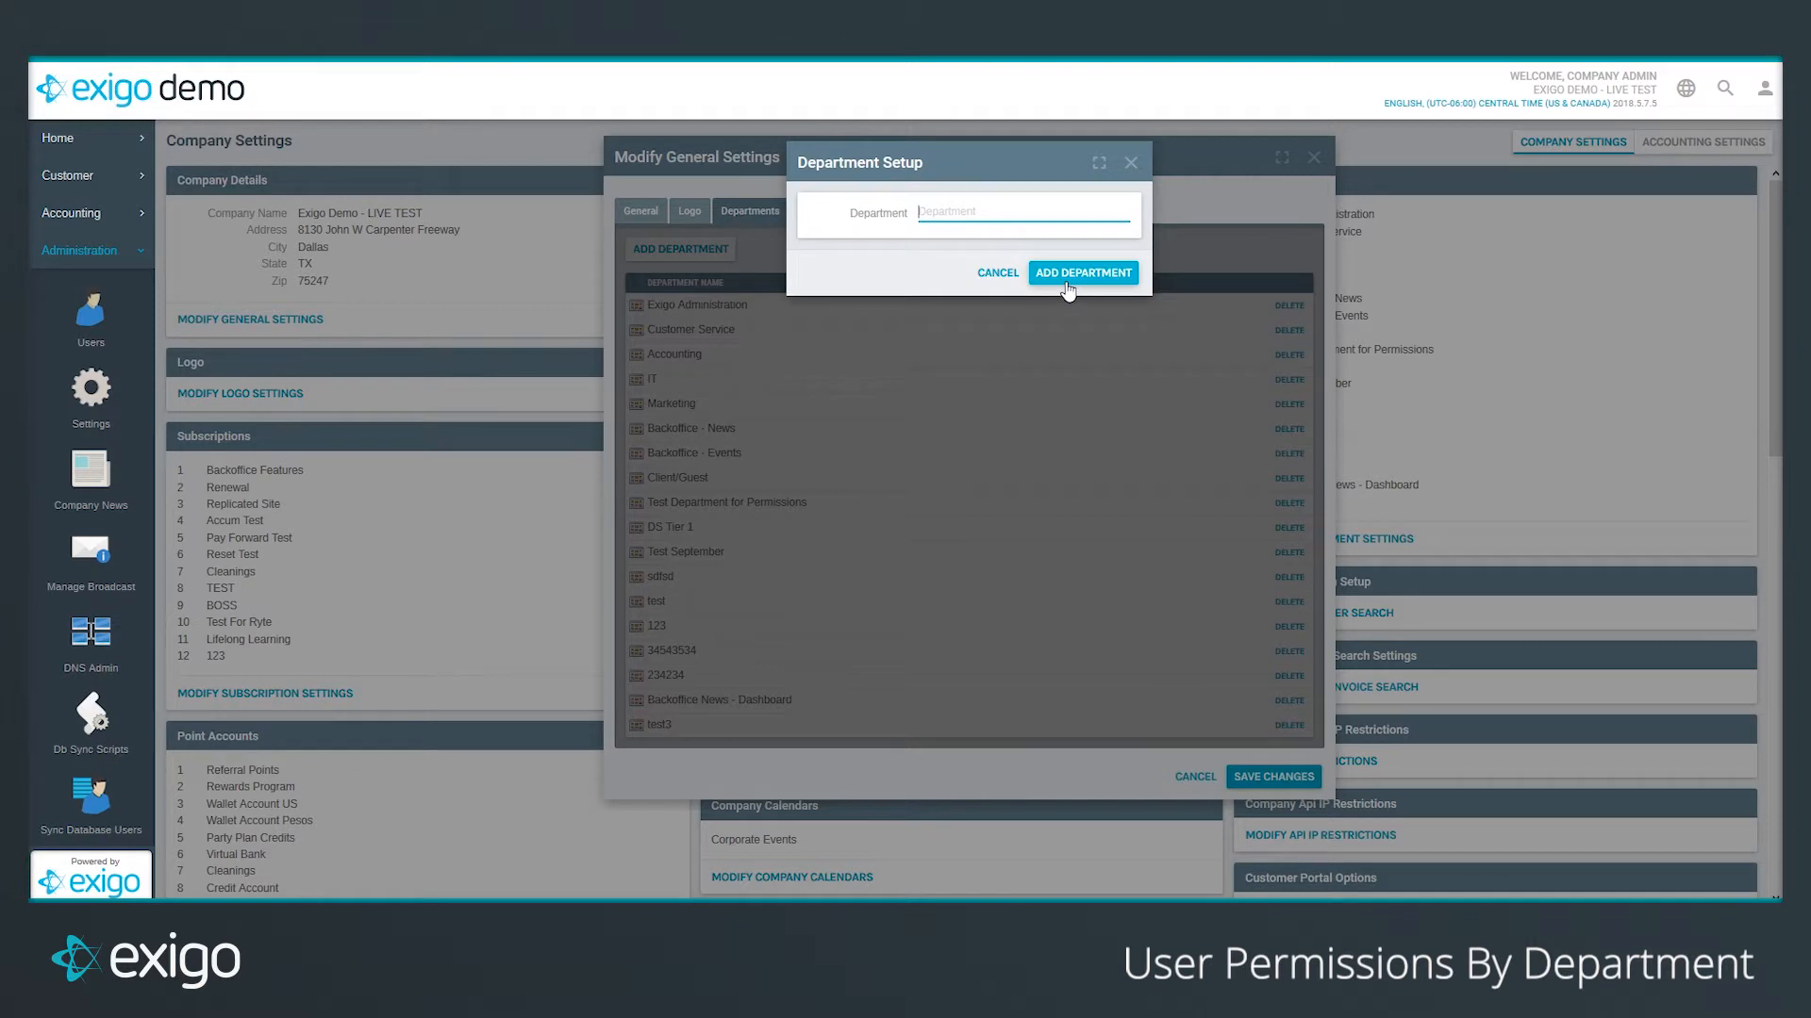
pyautogui.click(1005, 283)
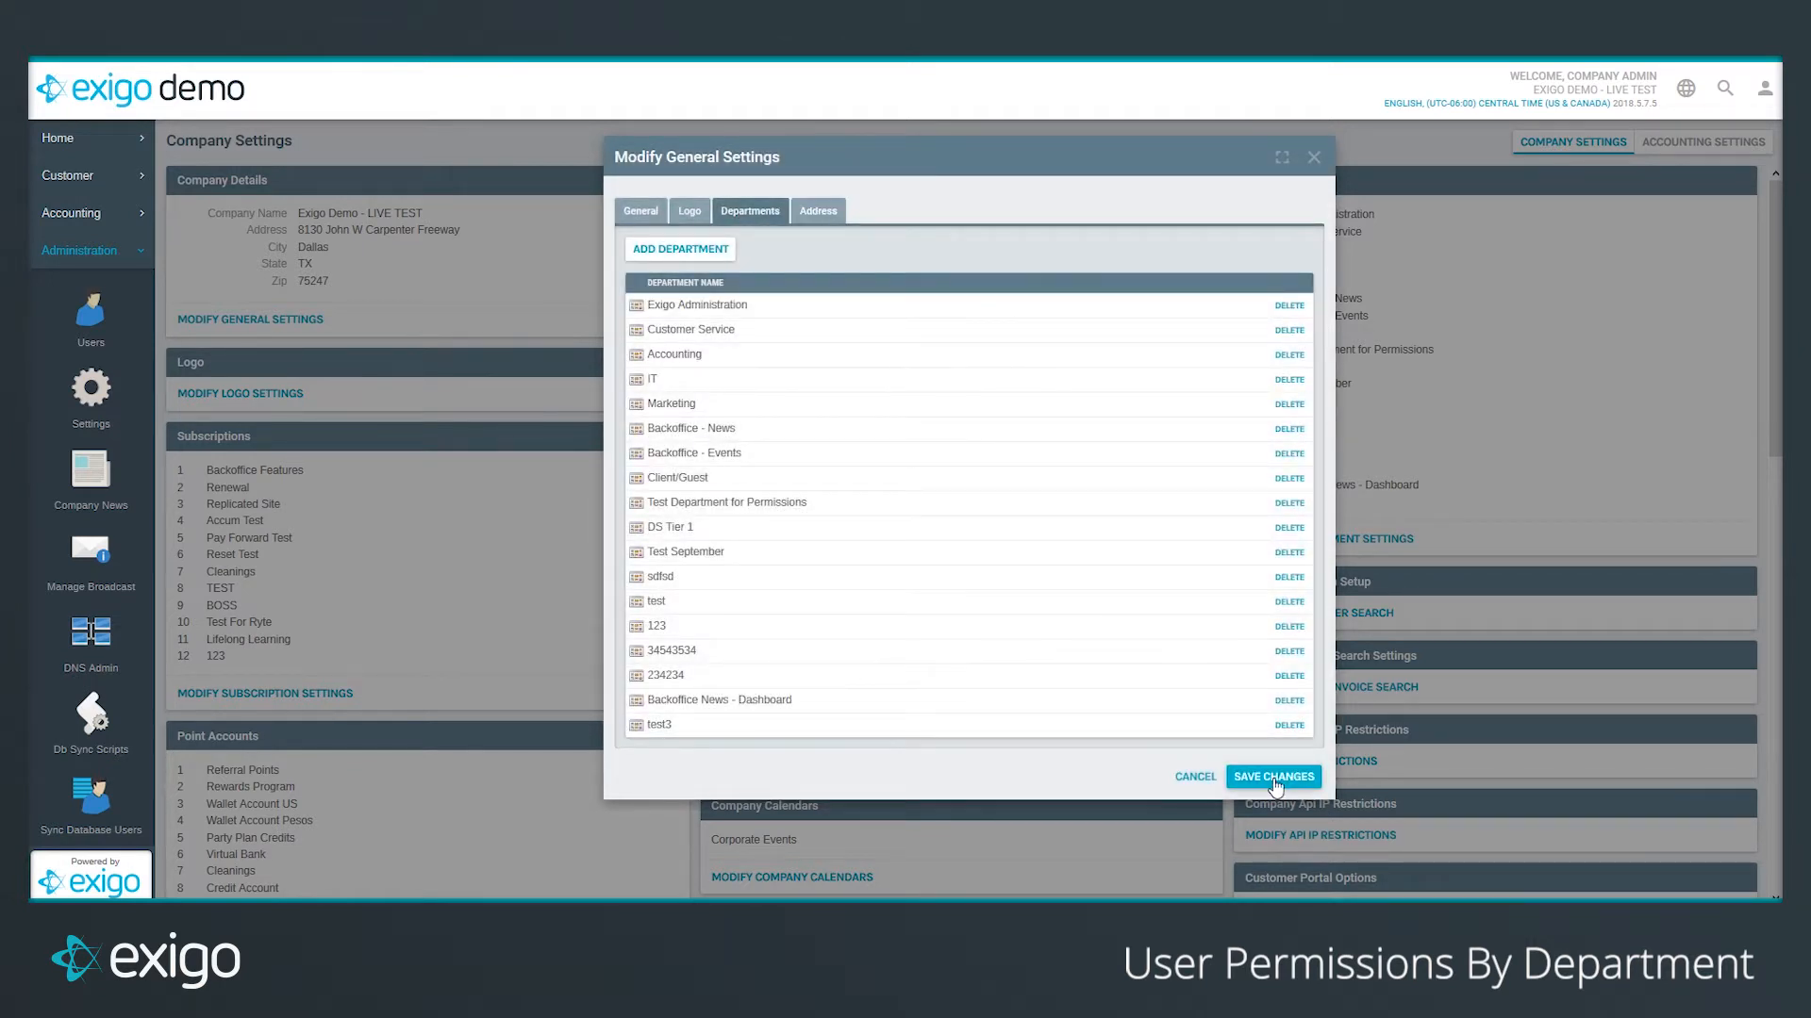
pyautogui.click(1194, 779)
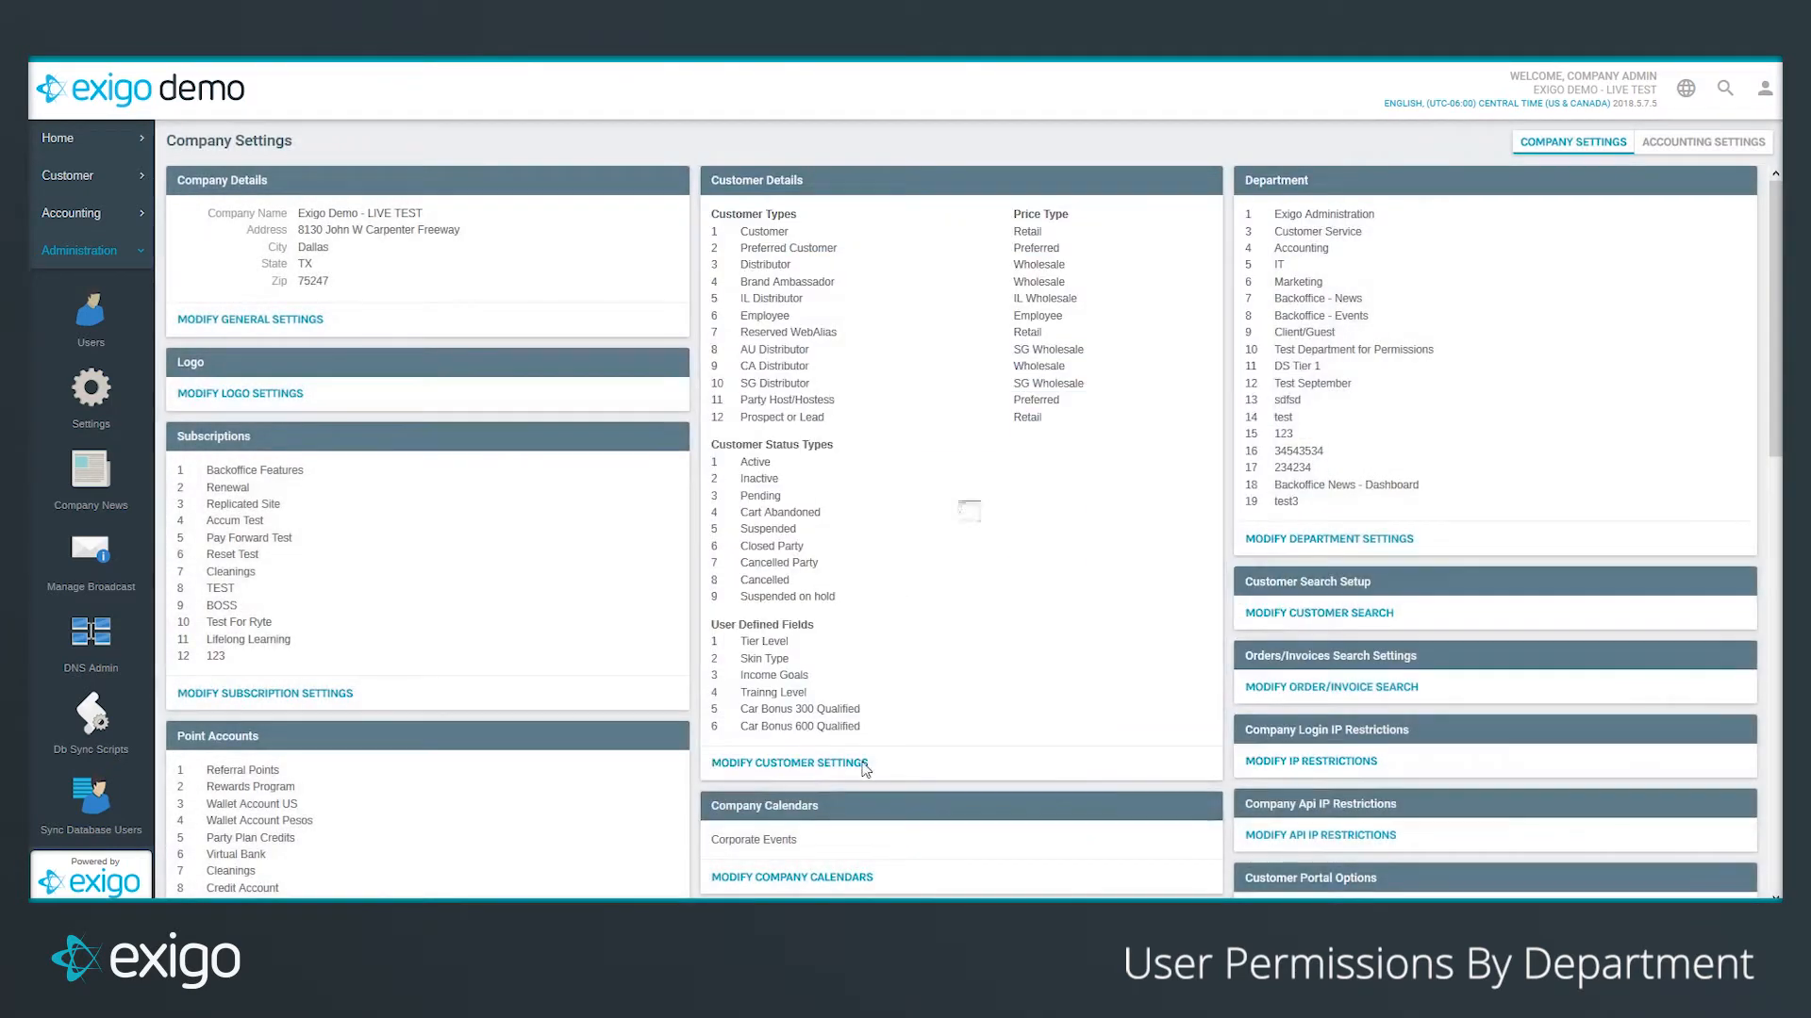
# Step: Open Demo Account 1's edit form, keep DS Tier 1 as its department, and close it
pyautogui.click(87, 335)
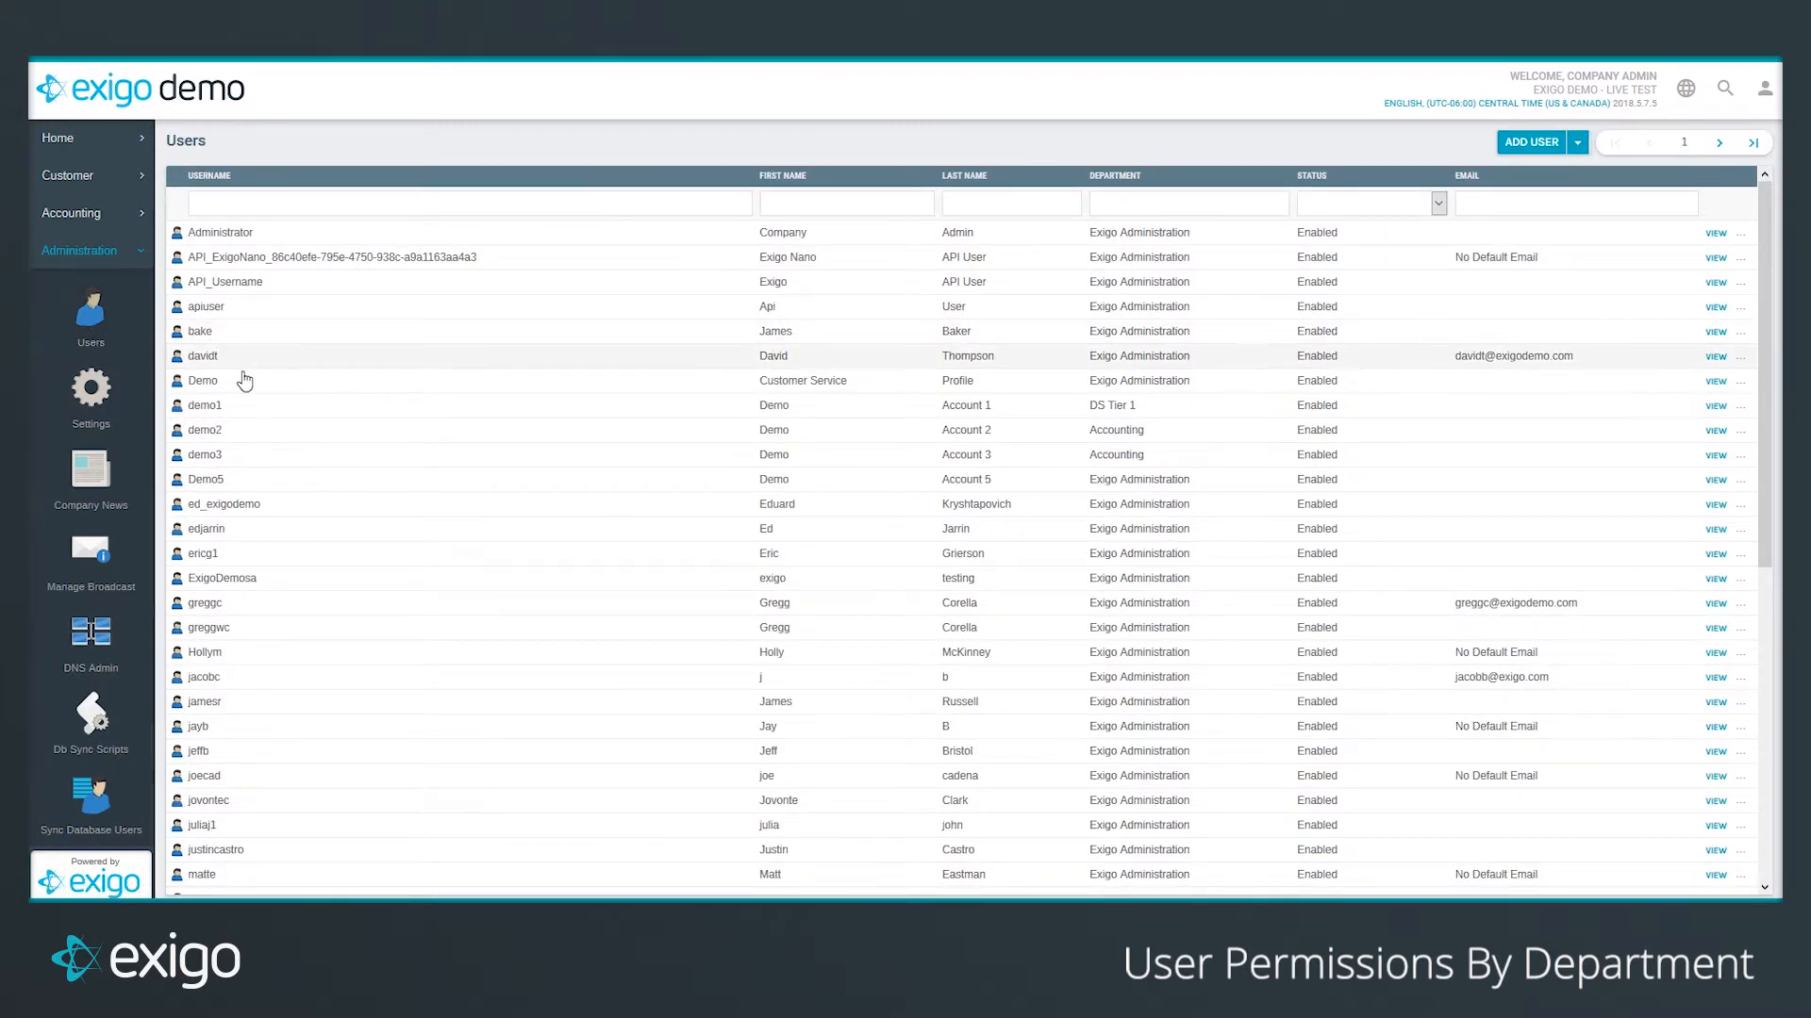
pyautogui.click(253, 407)
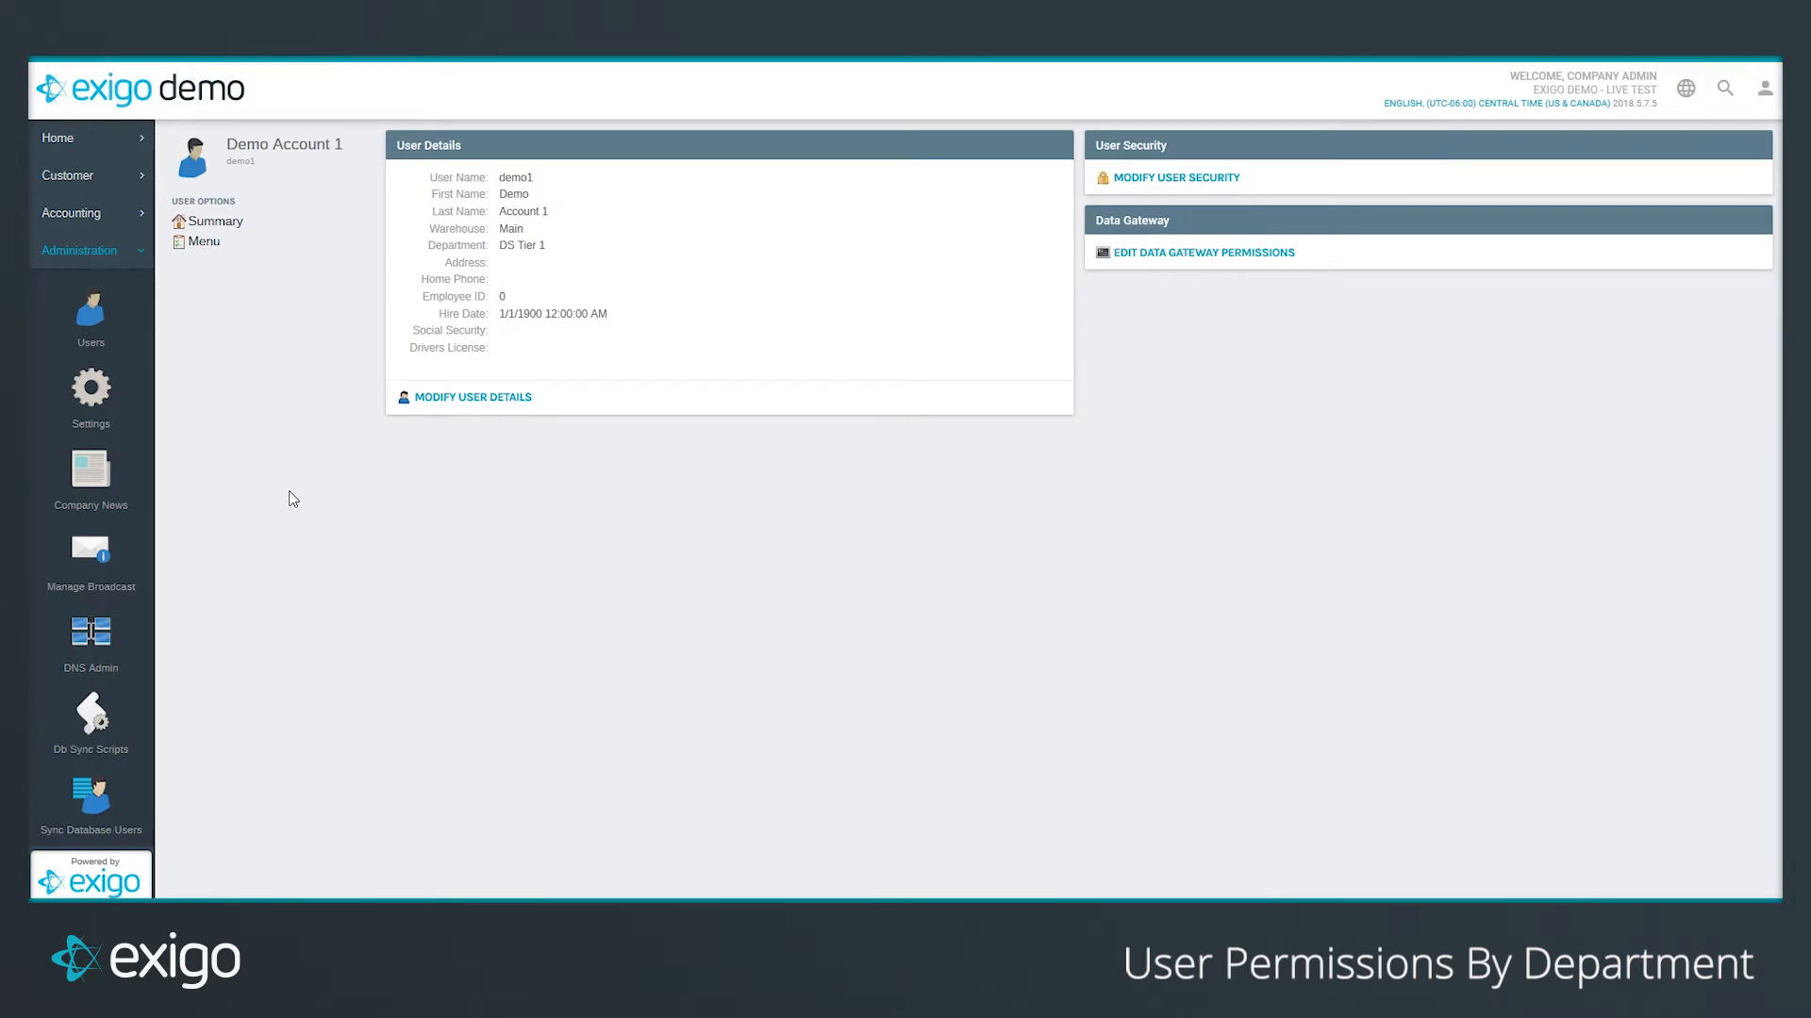
pyautogui.click(521, 399)
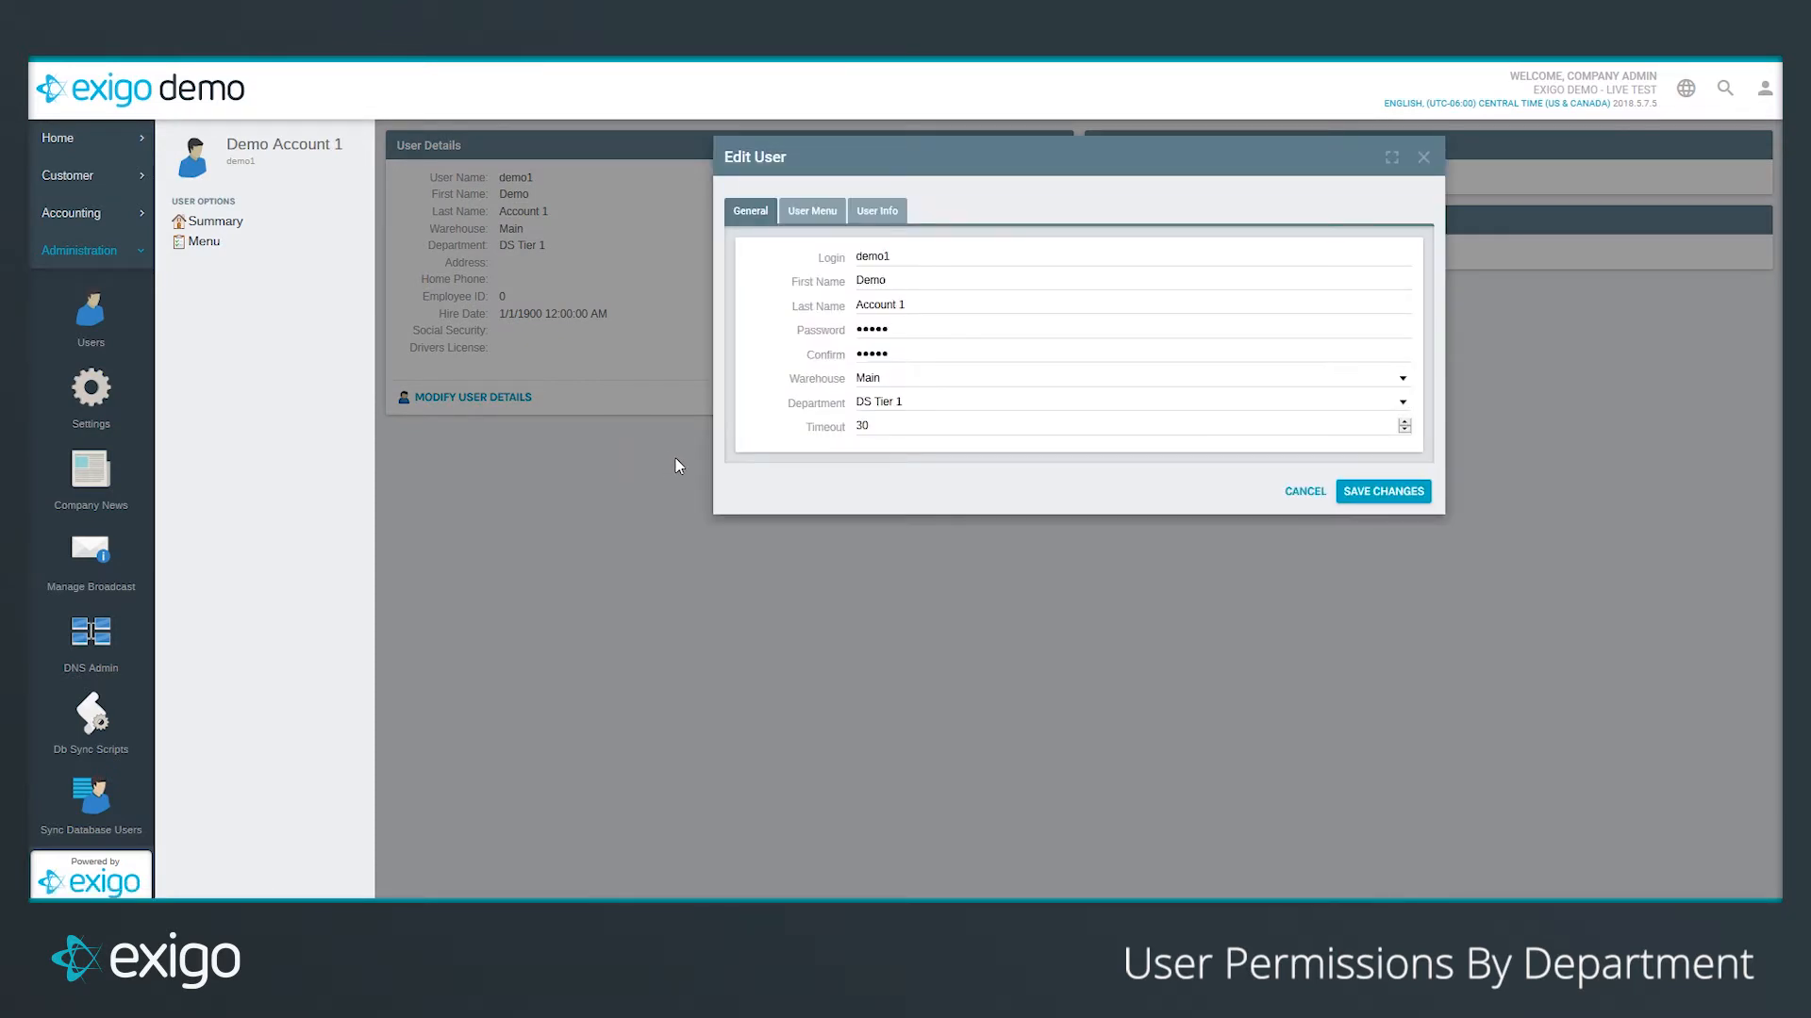
pyautogui.click(1405, 406)
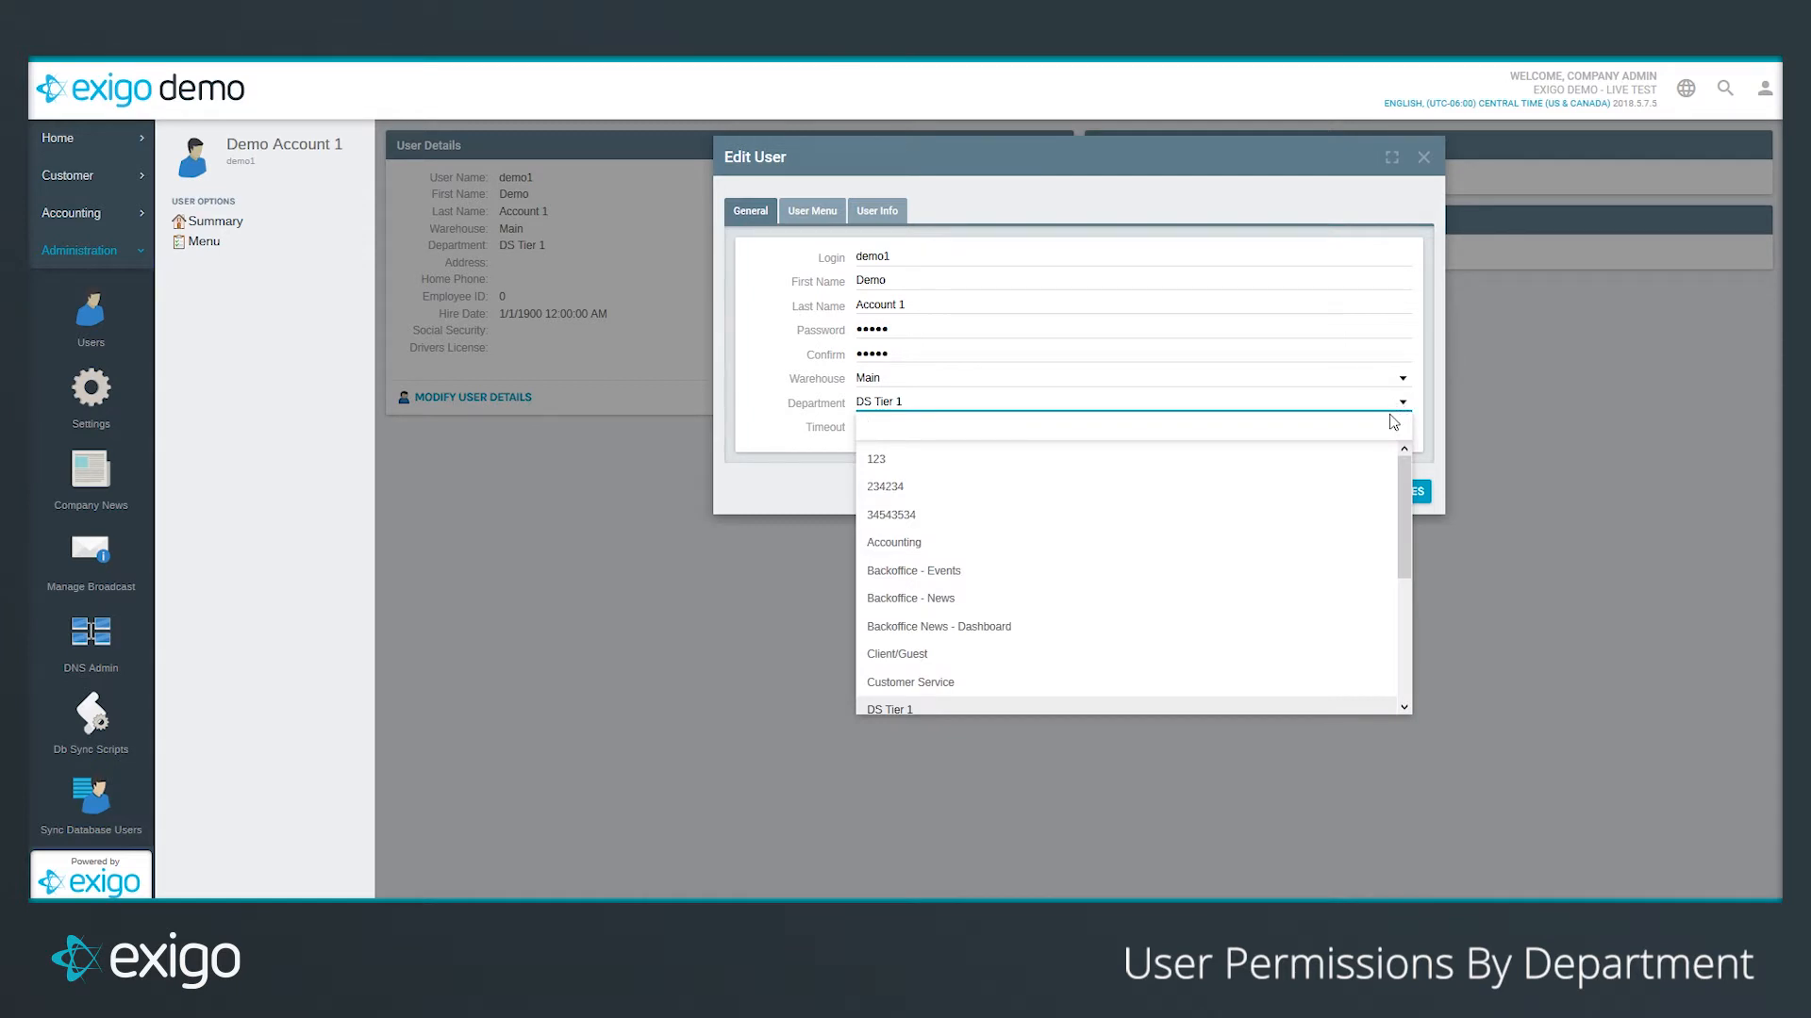
pyautogui.click(1429, 429)
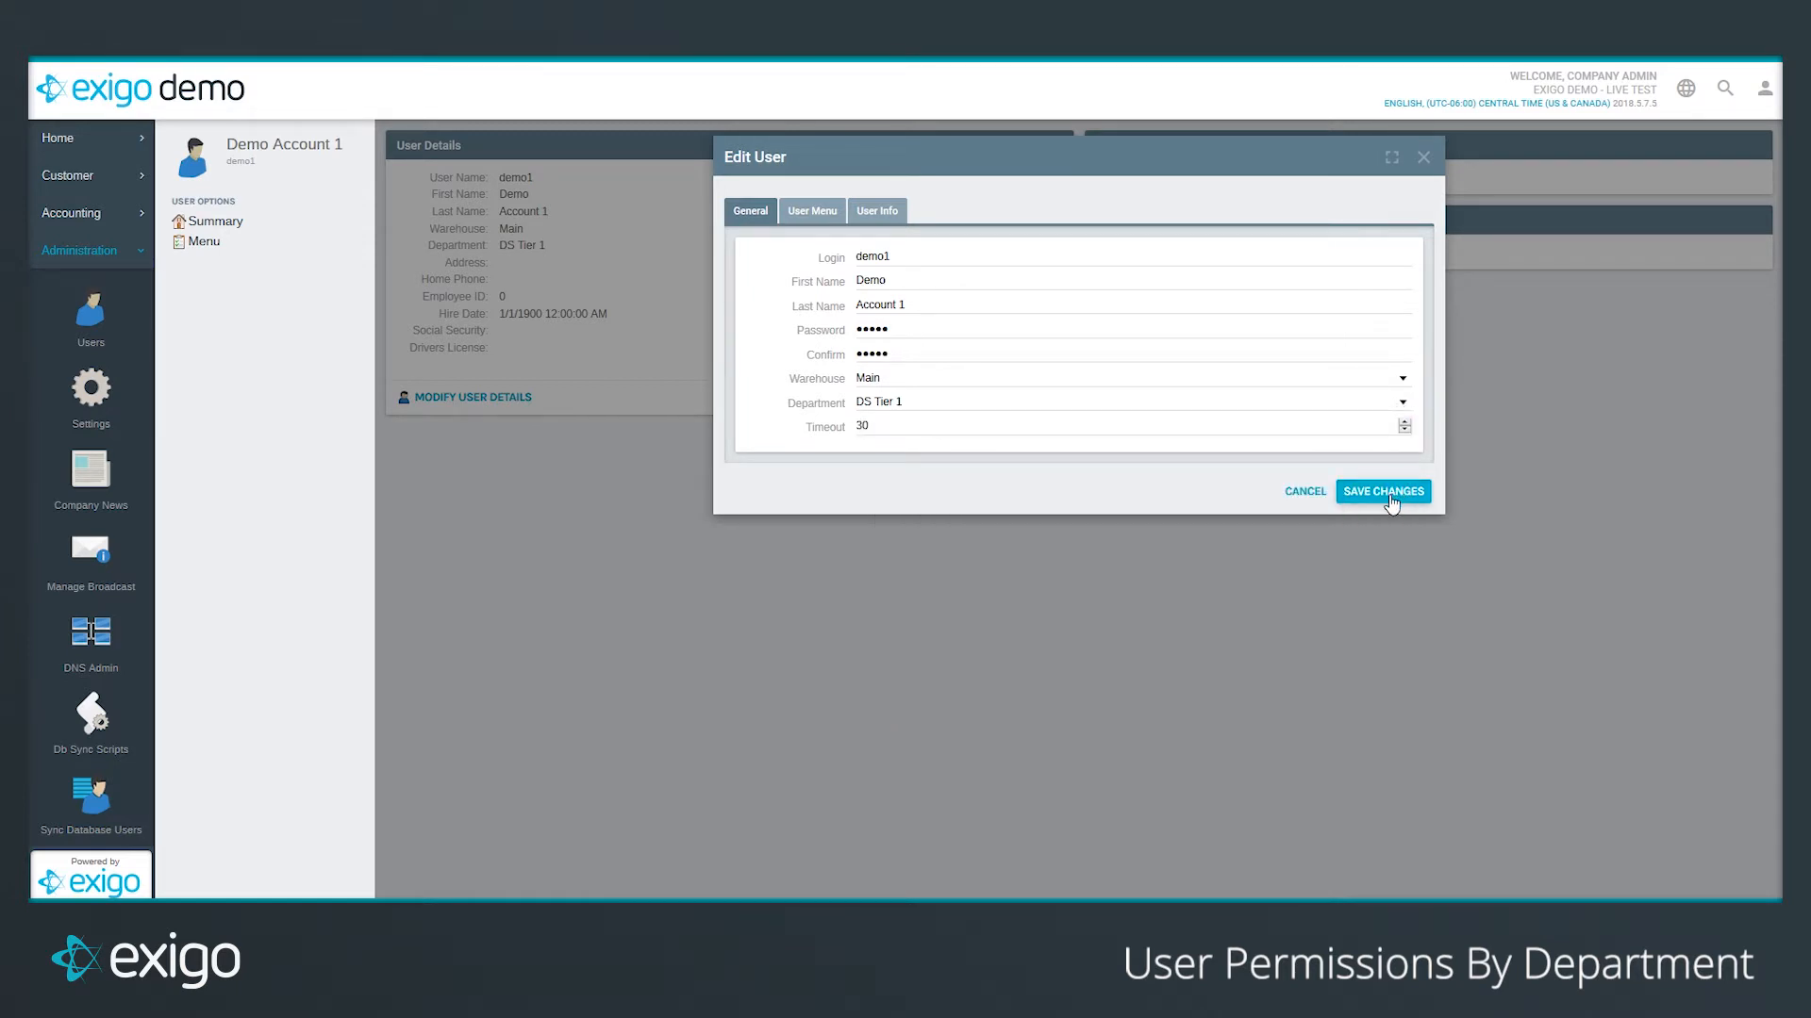
pyautogui.click(1282, 499)
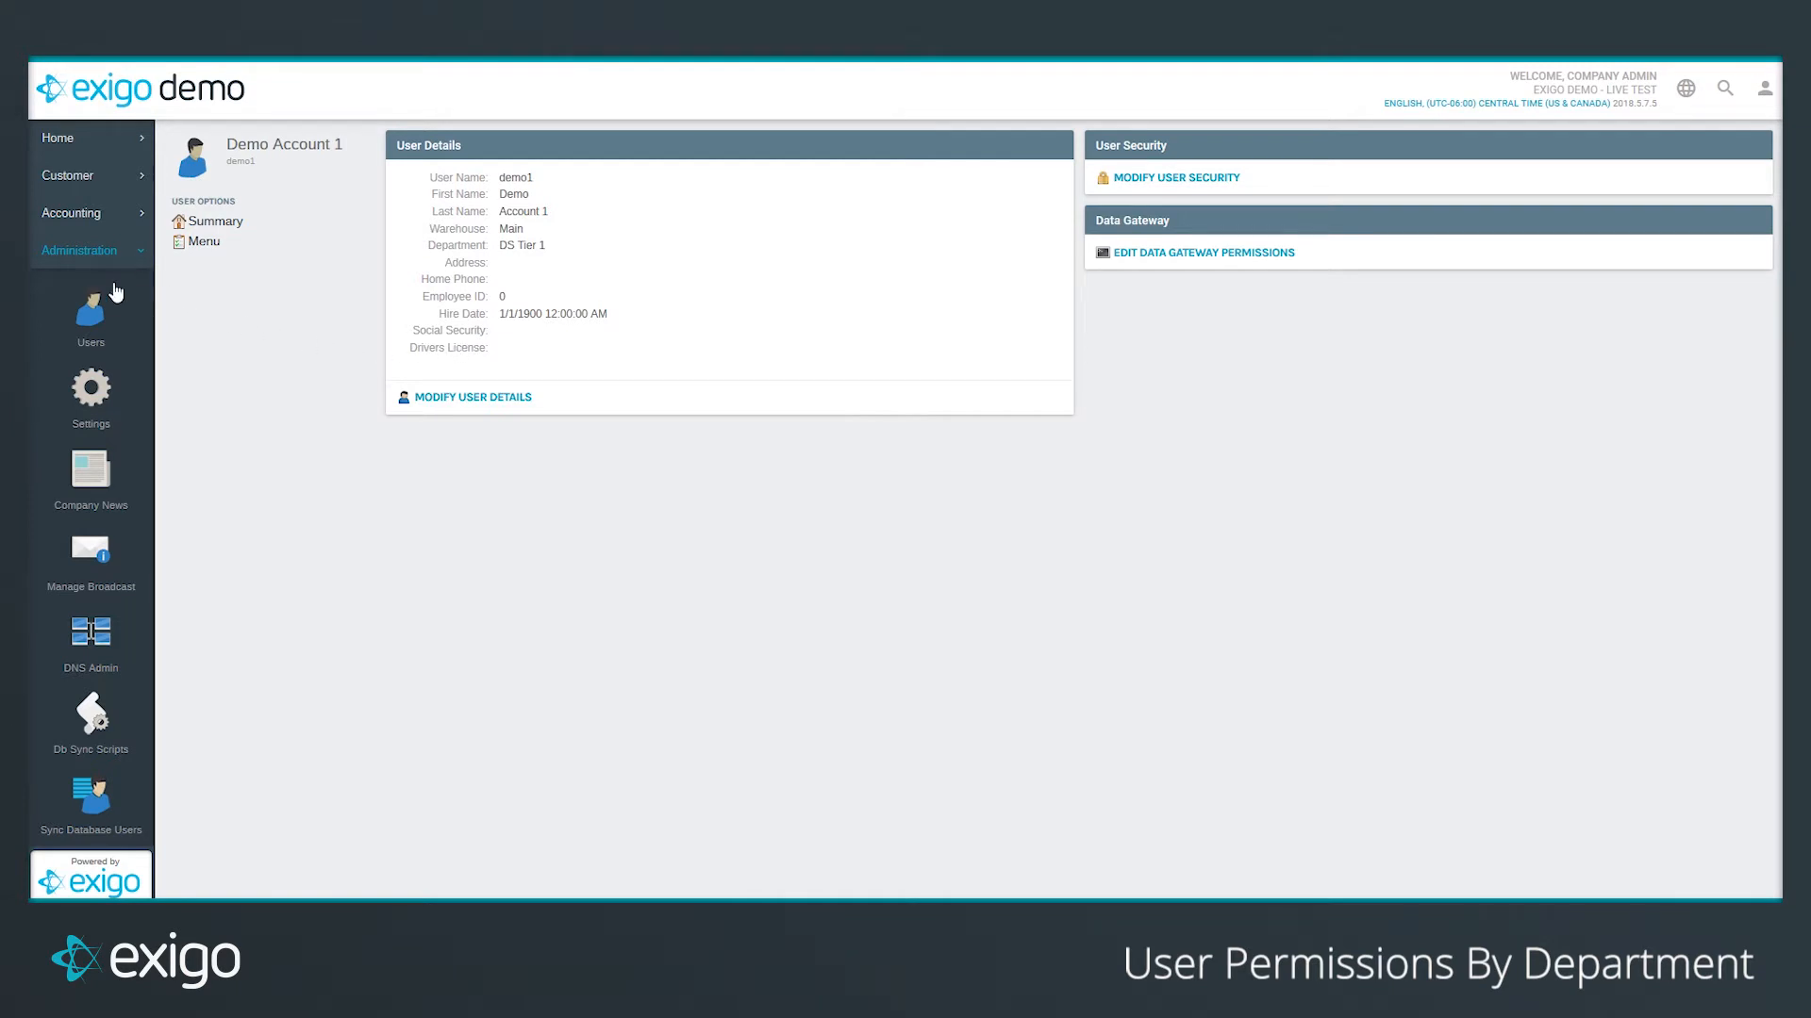
# Step: Start a new user and step through the Login, First Name, Last Name and Password fields
pyautogui.click(110, 332)
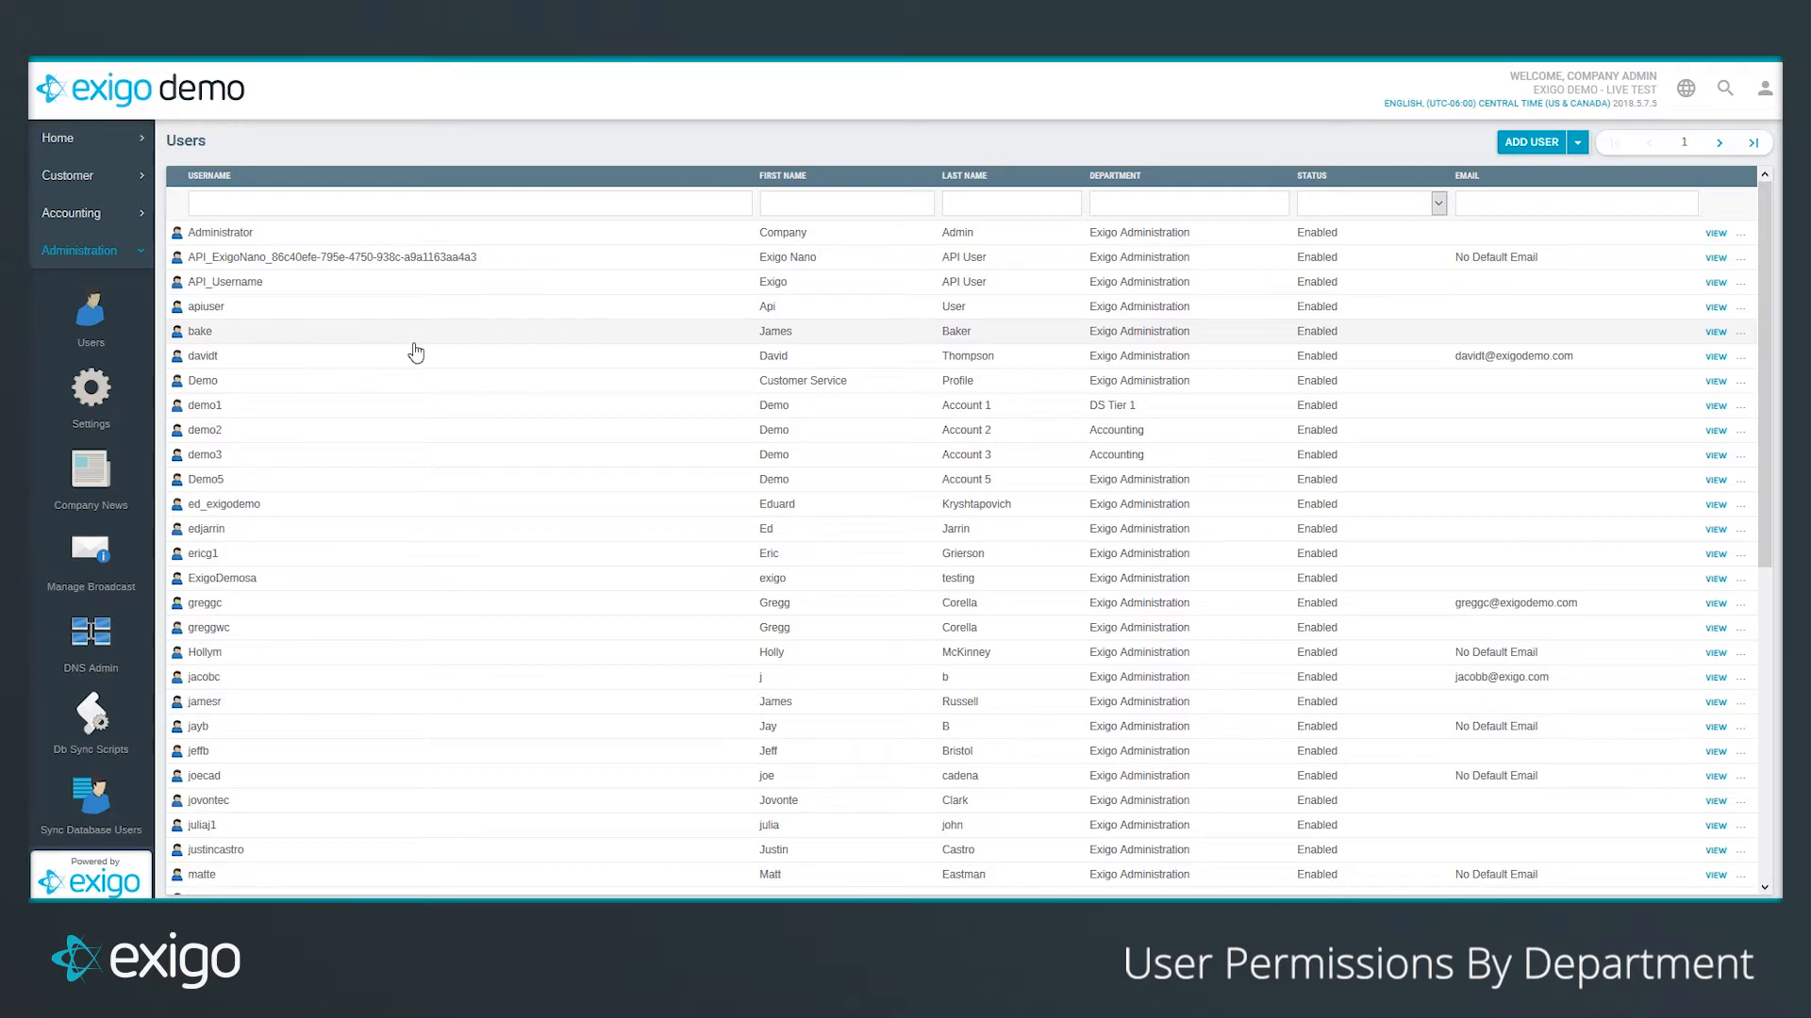
pyautogui.click(1537, 149)
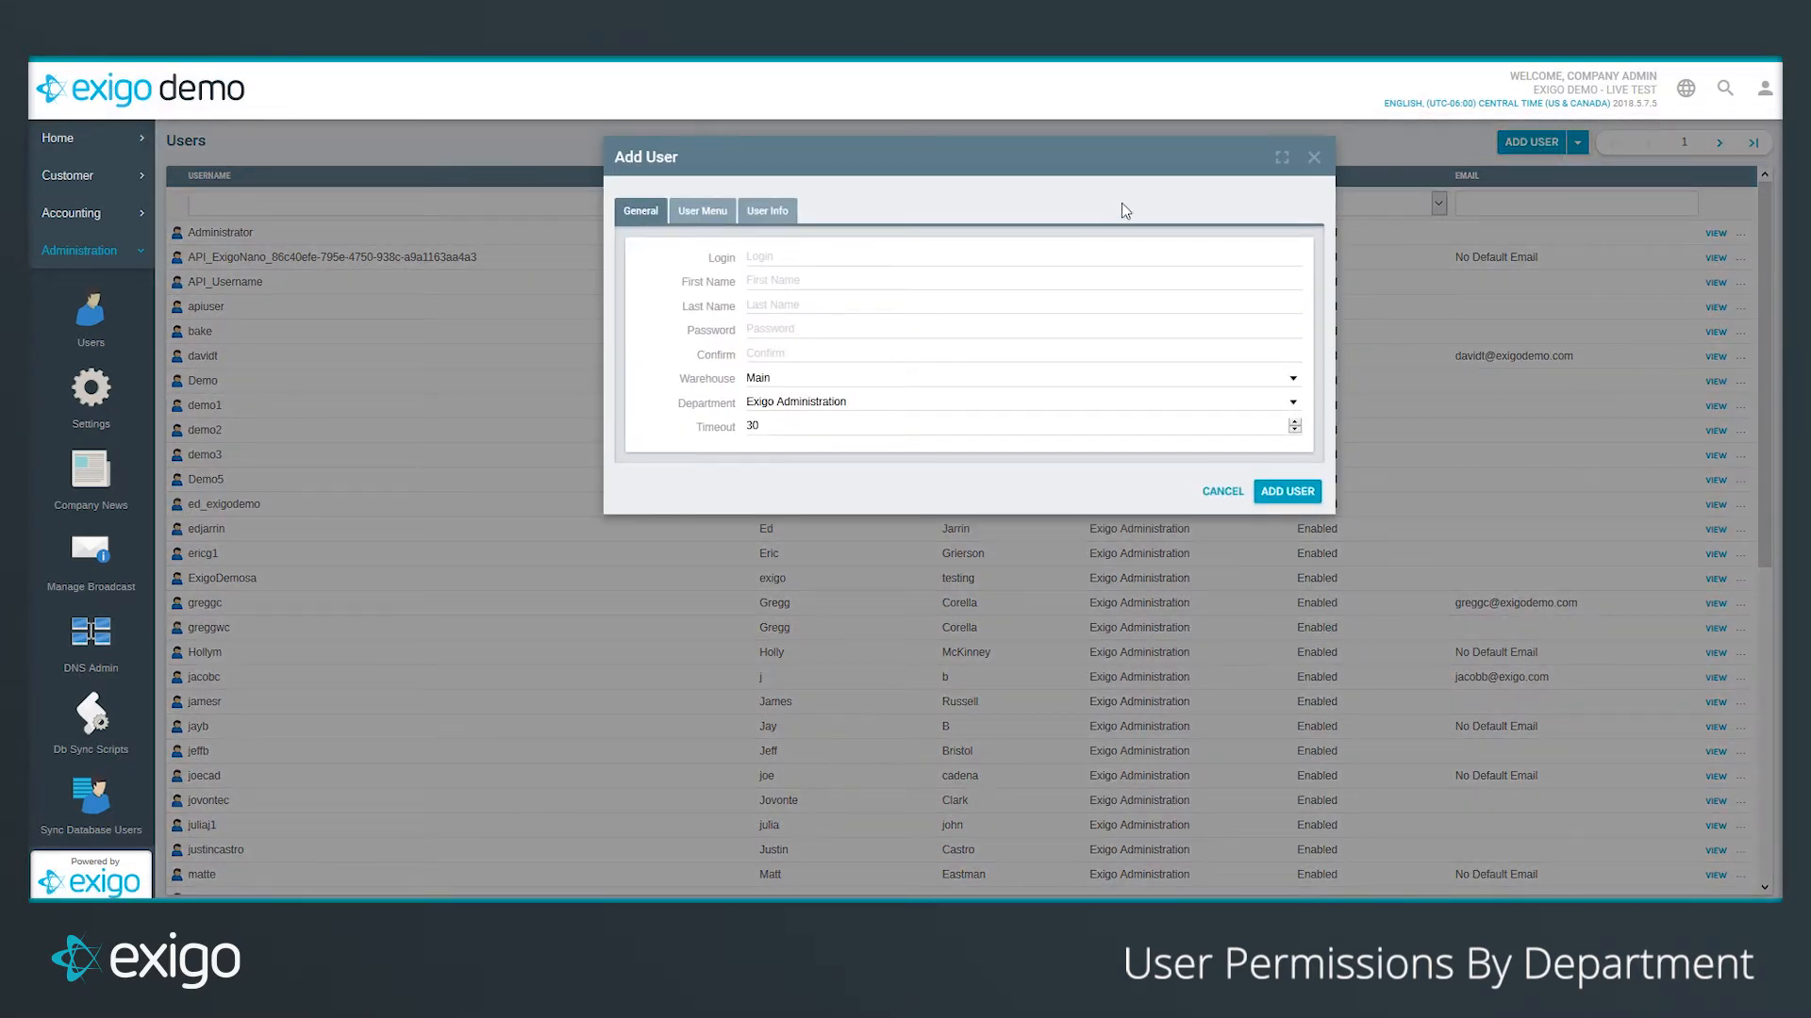
pyautogui.click(944, 254)
pyautogui.click(943, 281)
pyautogui.click(938, 305)
pyautogui.click(929, 330)
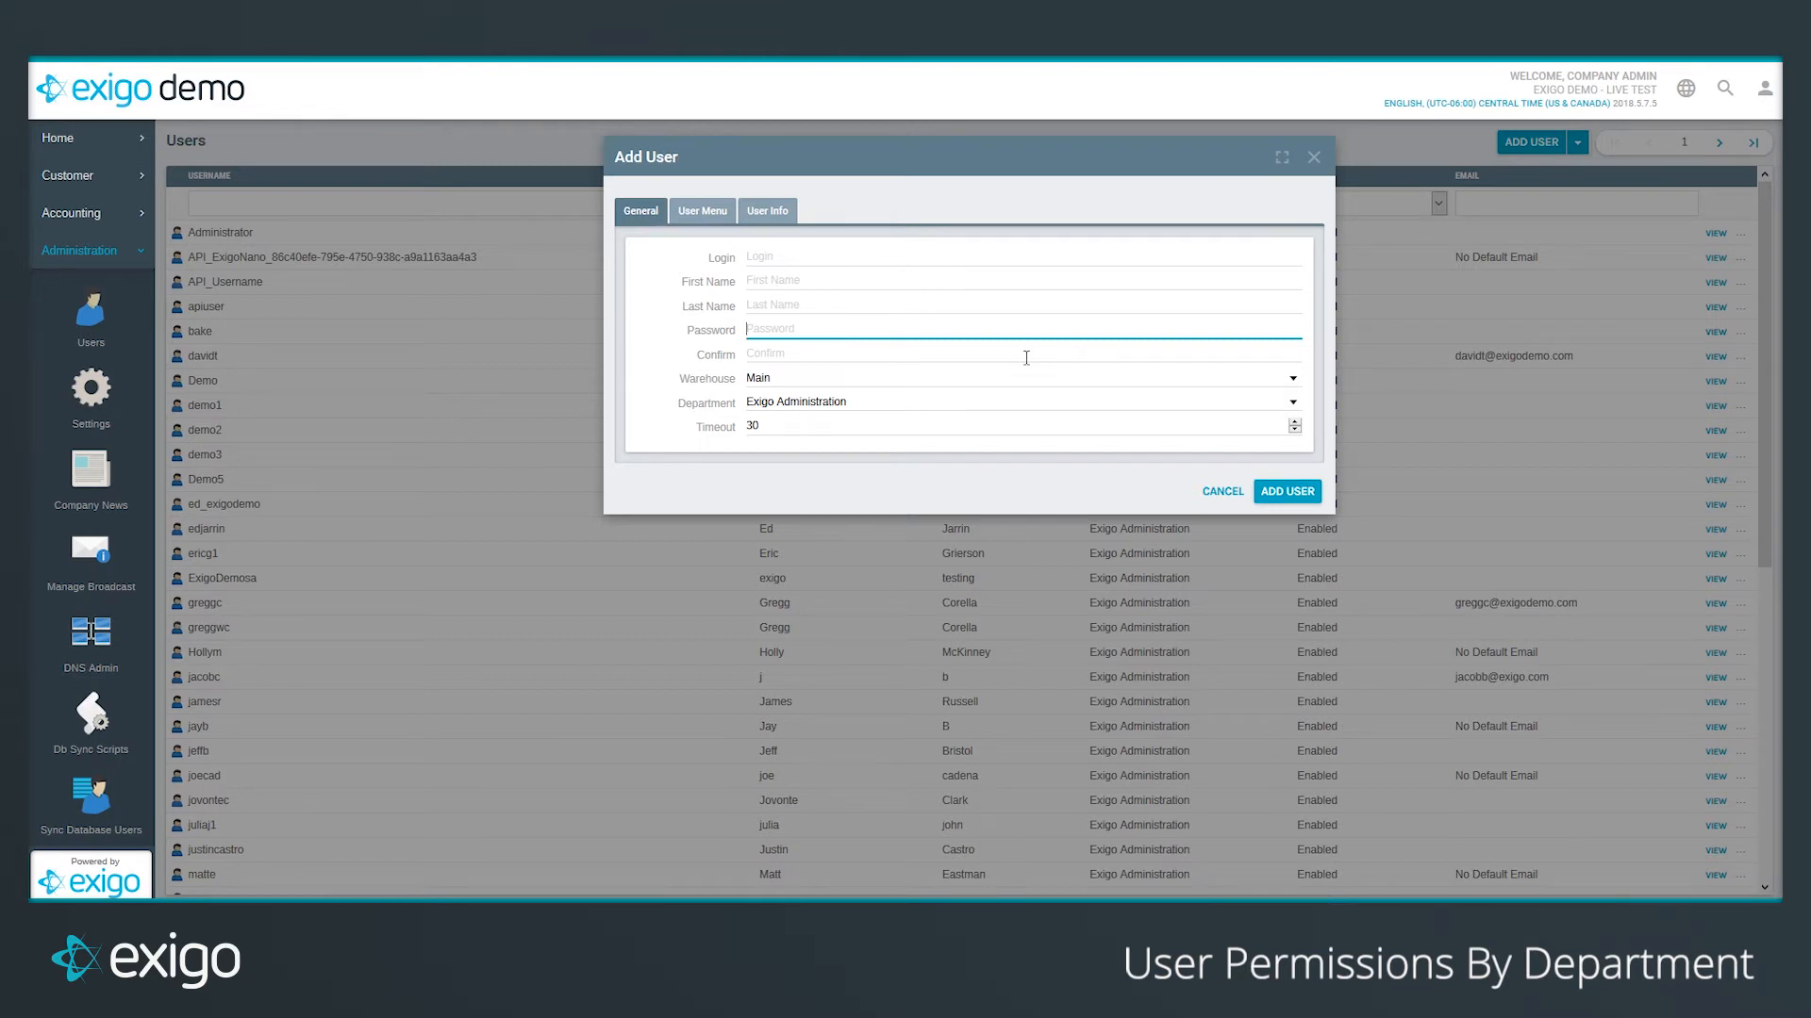
# Step: Expand the Administration and Accounting menu items, tick Customer, then cancel the new user
pyautogui.click(703, 210)
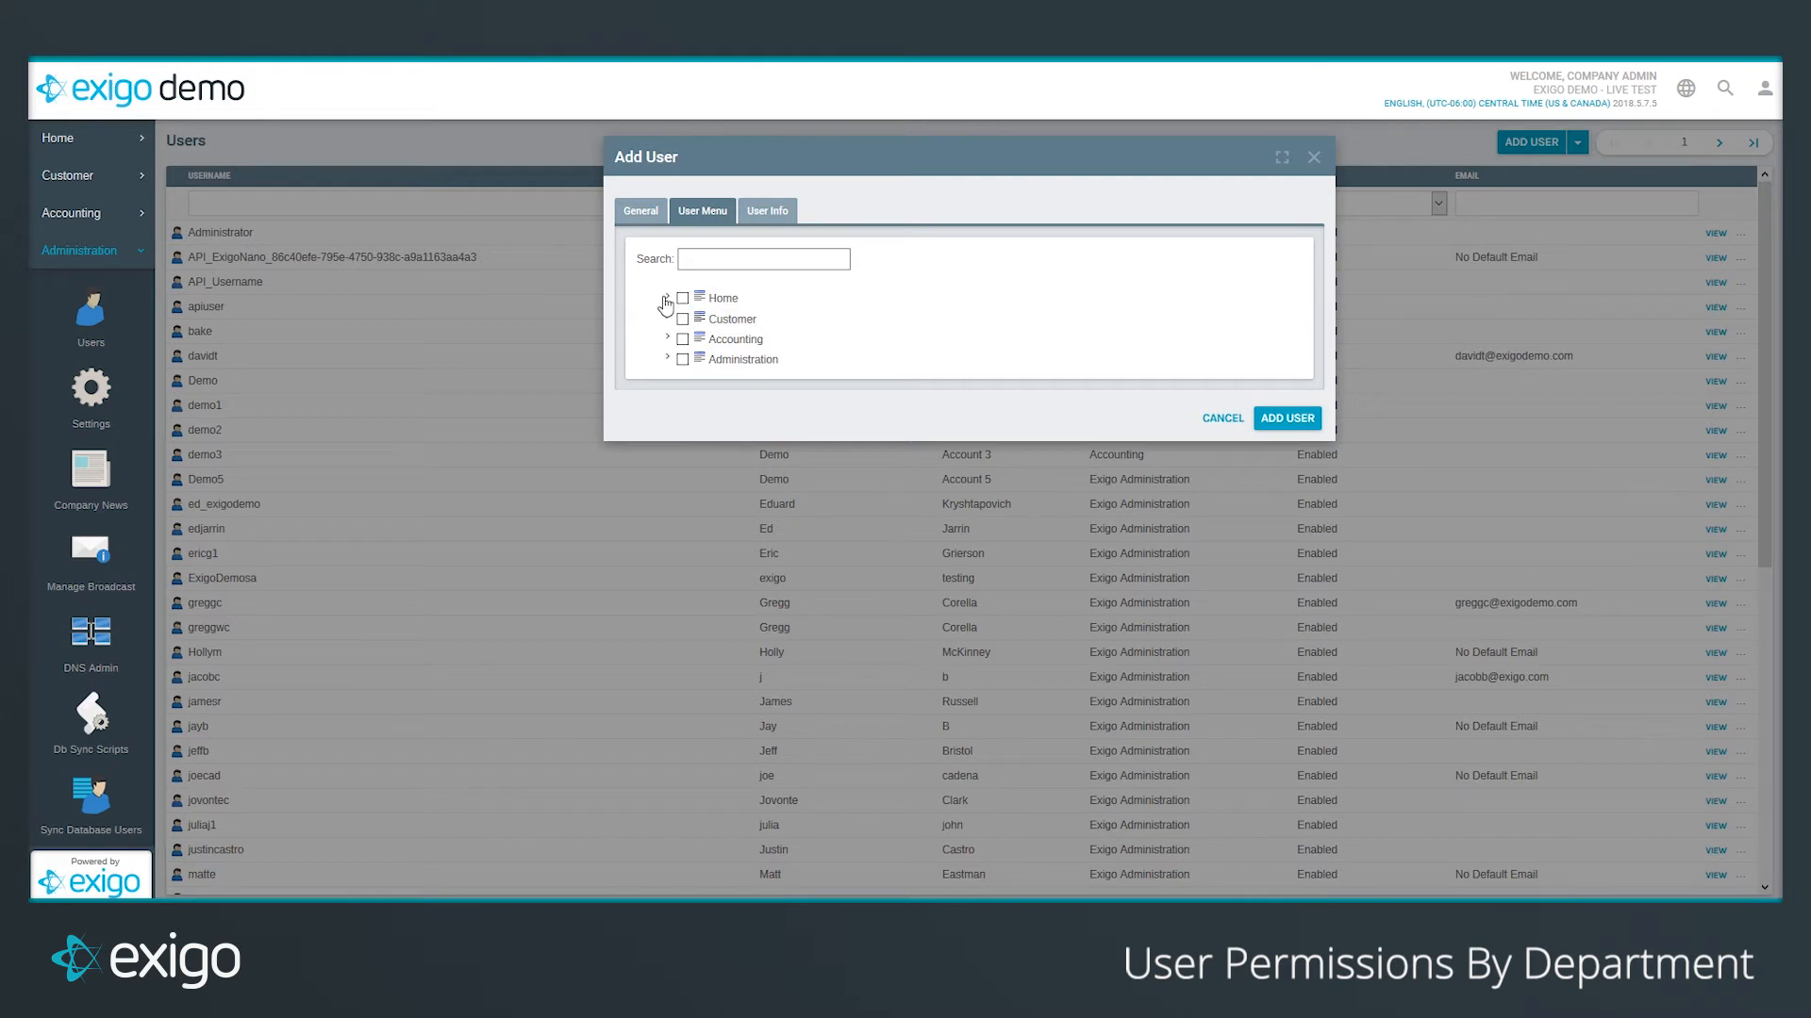
pyautogui.click(668, 360)
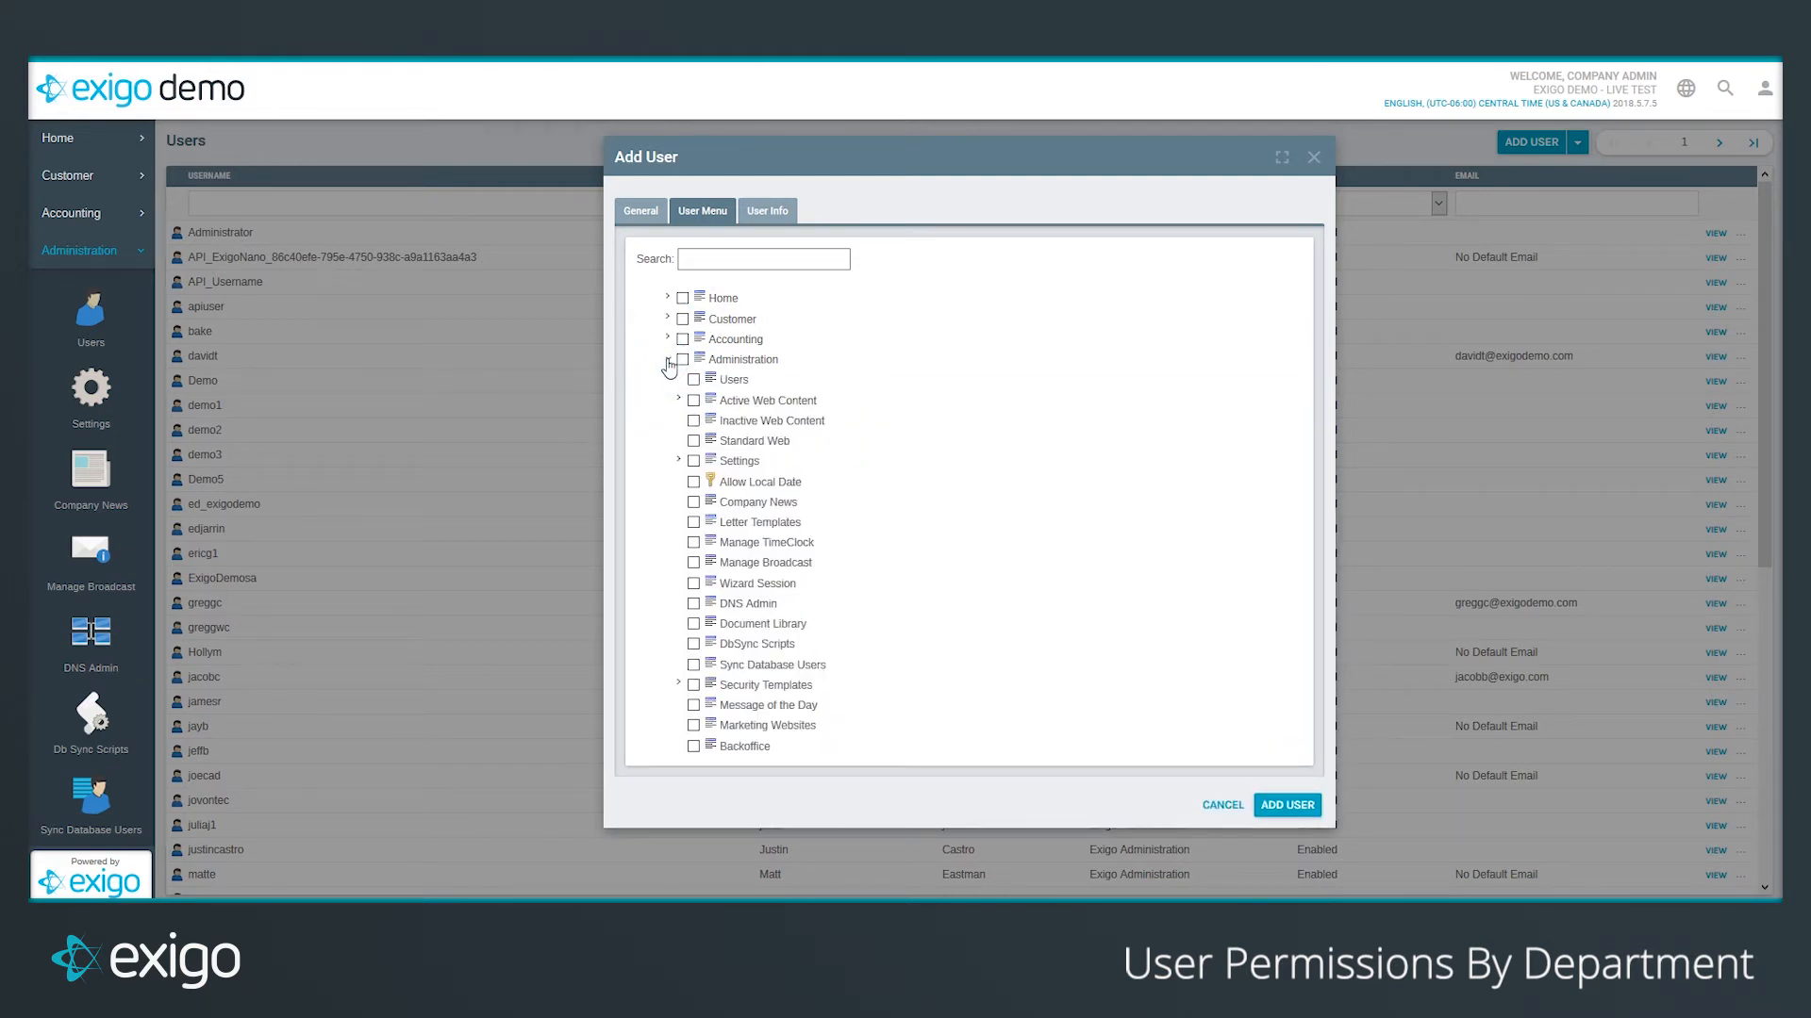
pyautogui.click(667, 340)
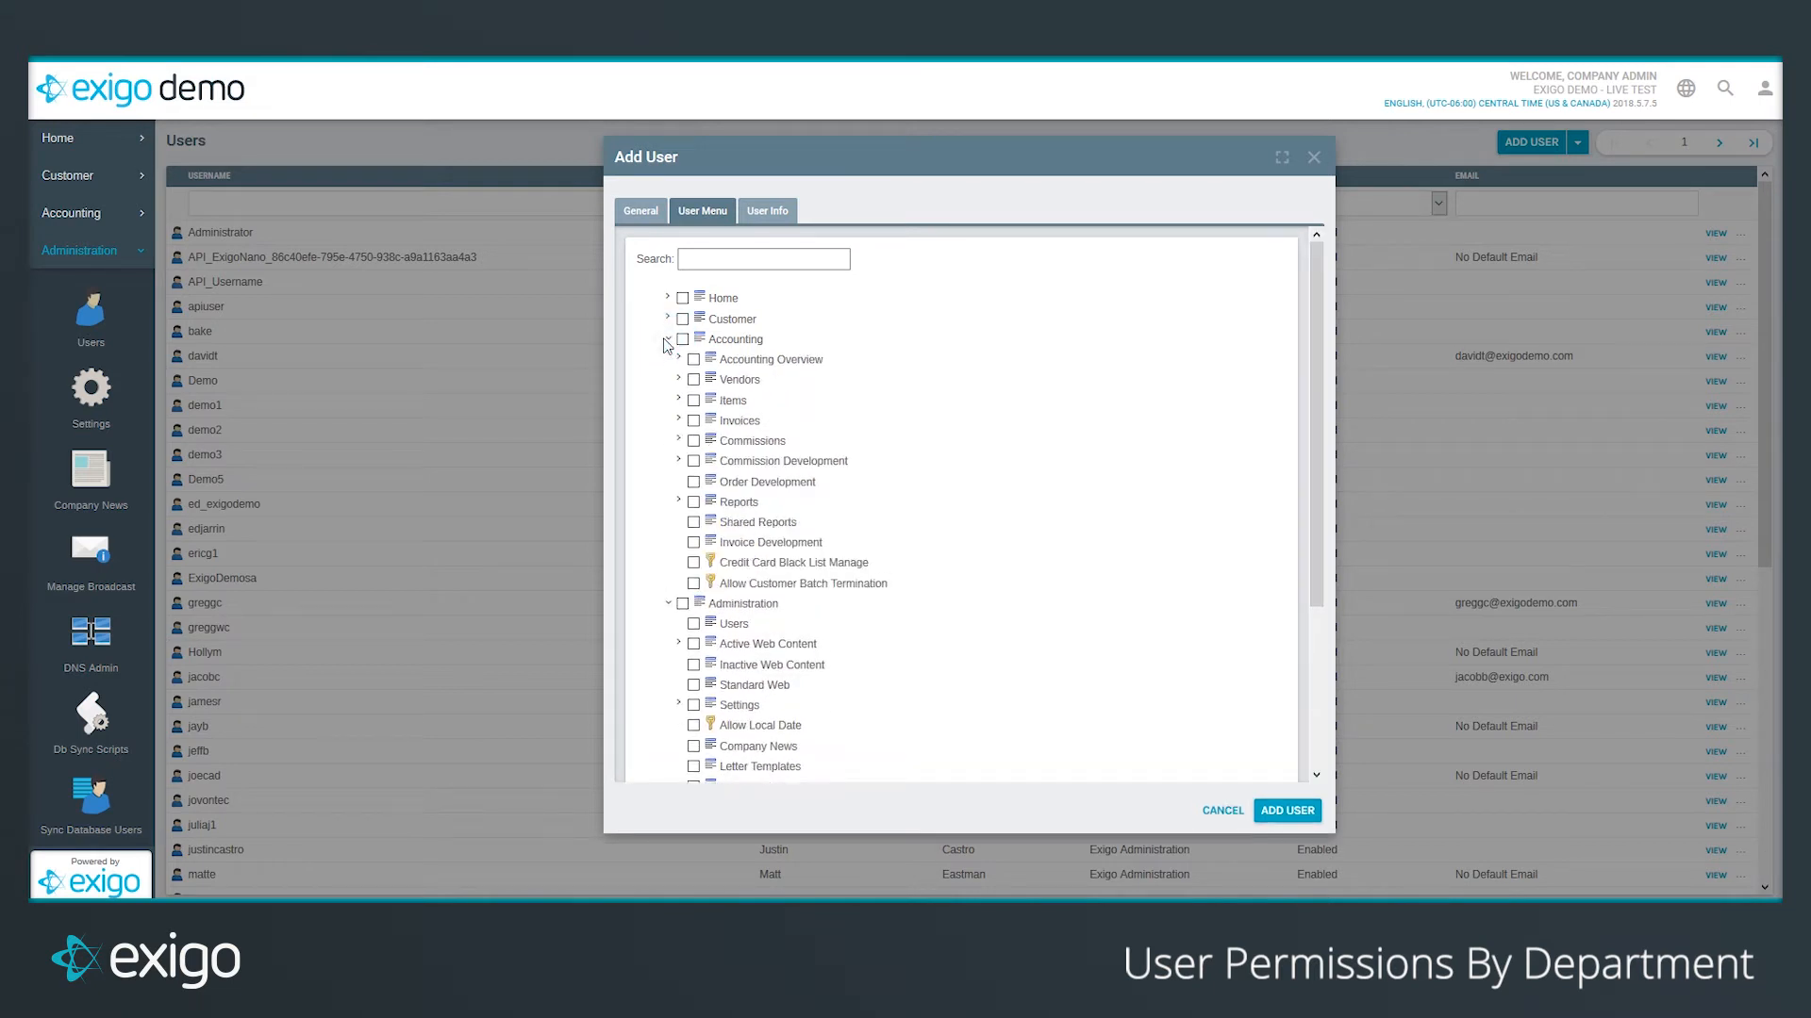
pyautogui.click(681, 319)
pyautogui.click(1224, 811)
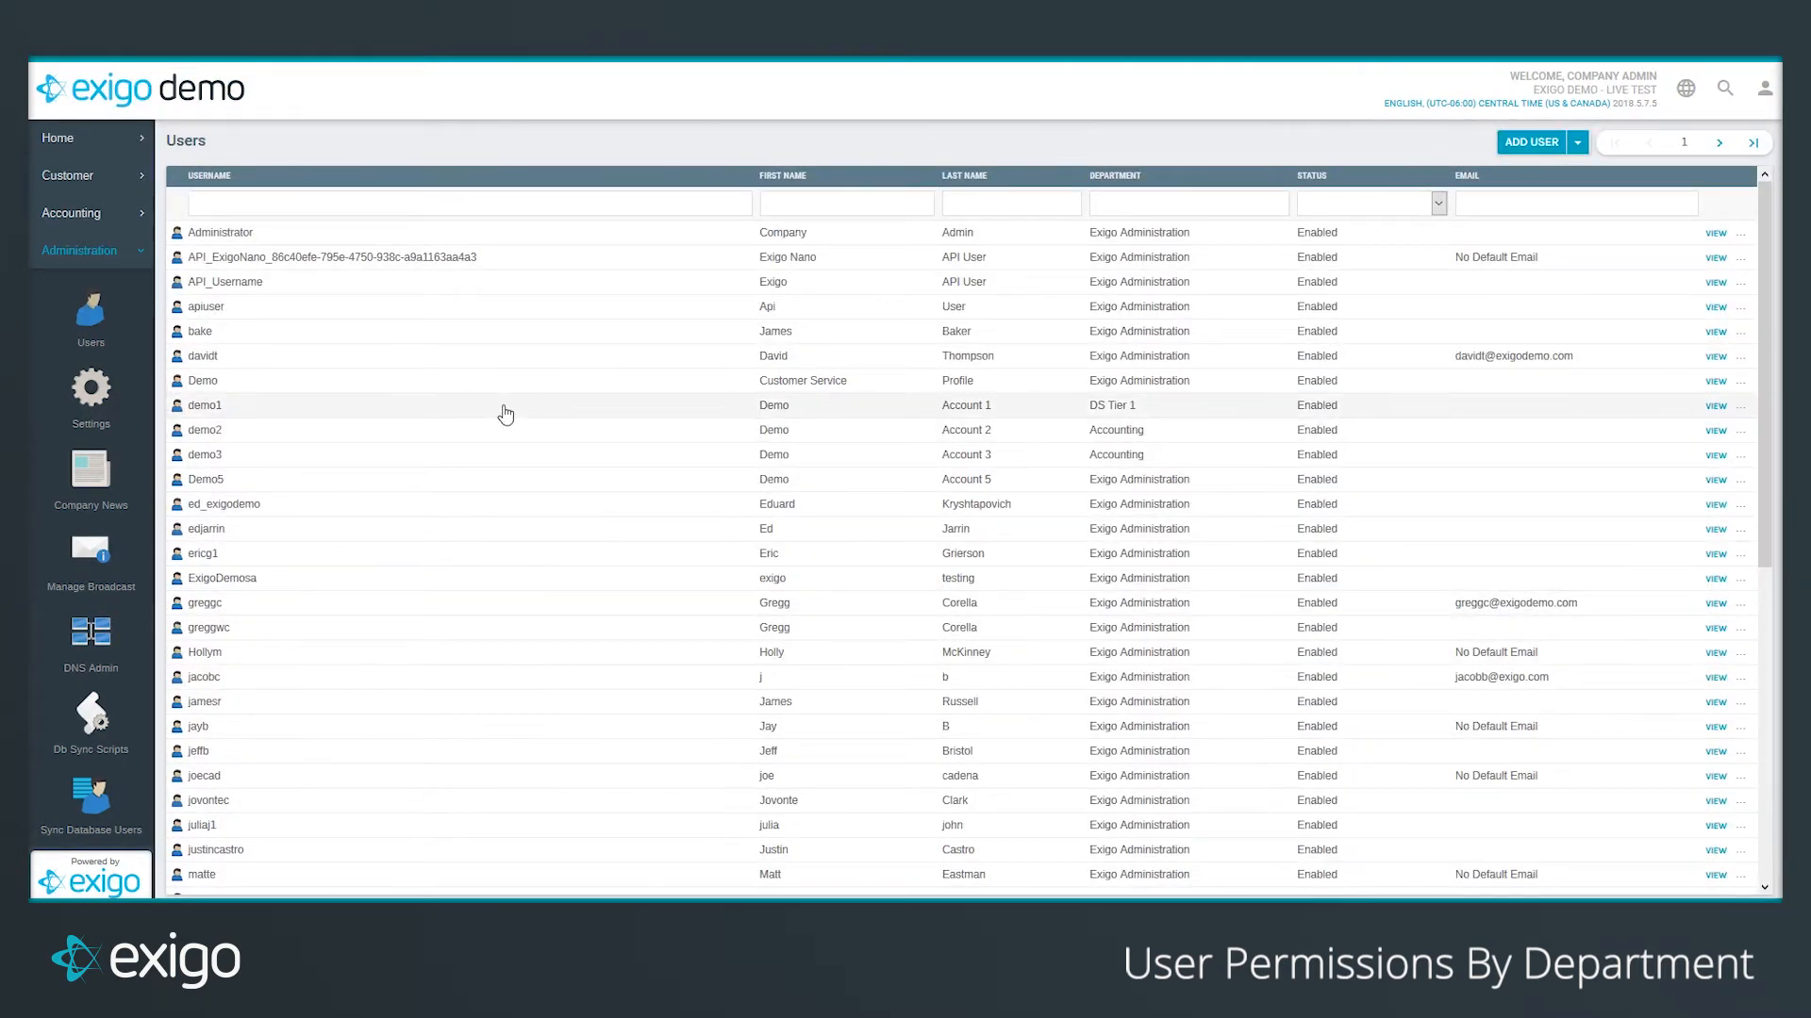
# Step: Restrict Demo Account 1's customer access by country to United States
pyautogui.click(421, 413)
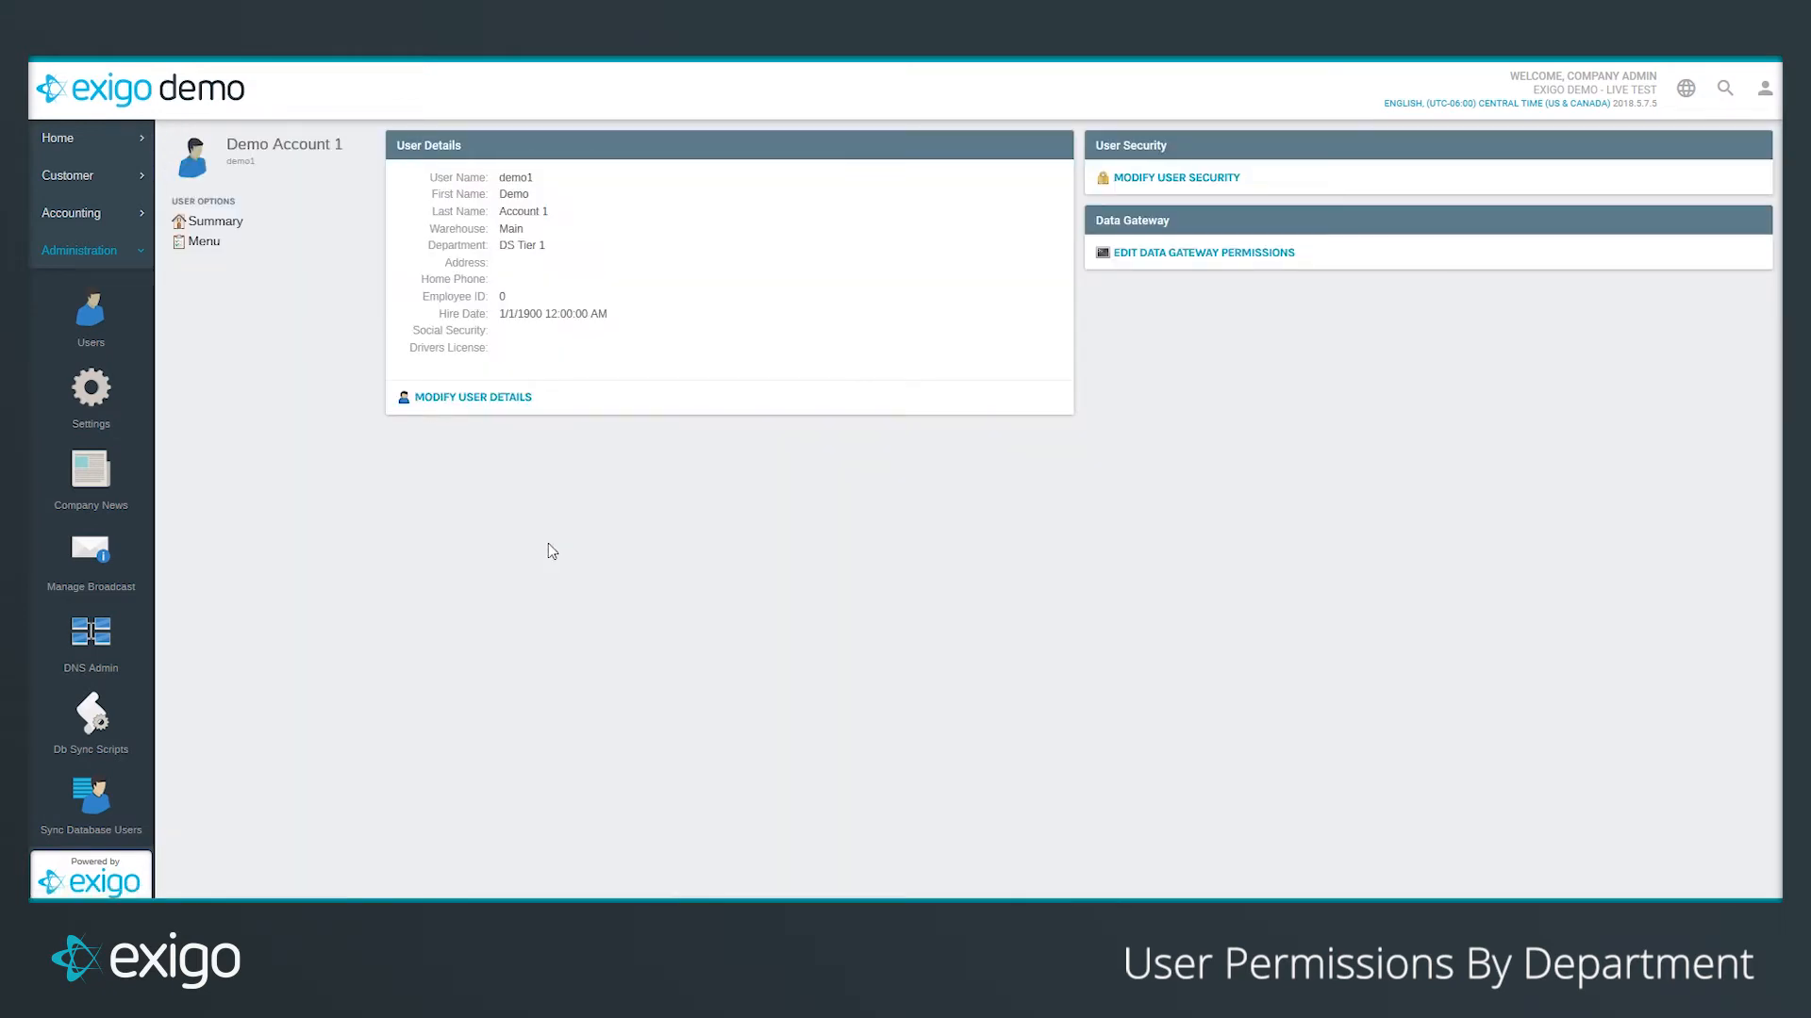
pyautogui.click(1162, 178)
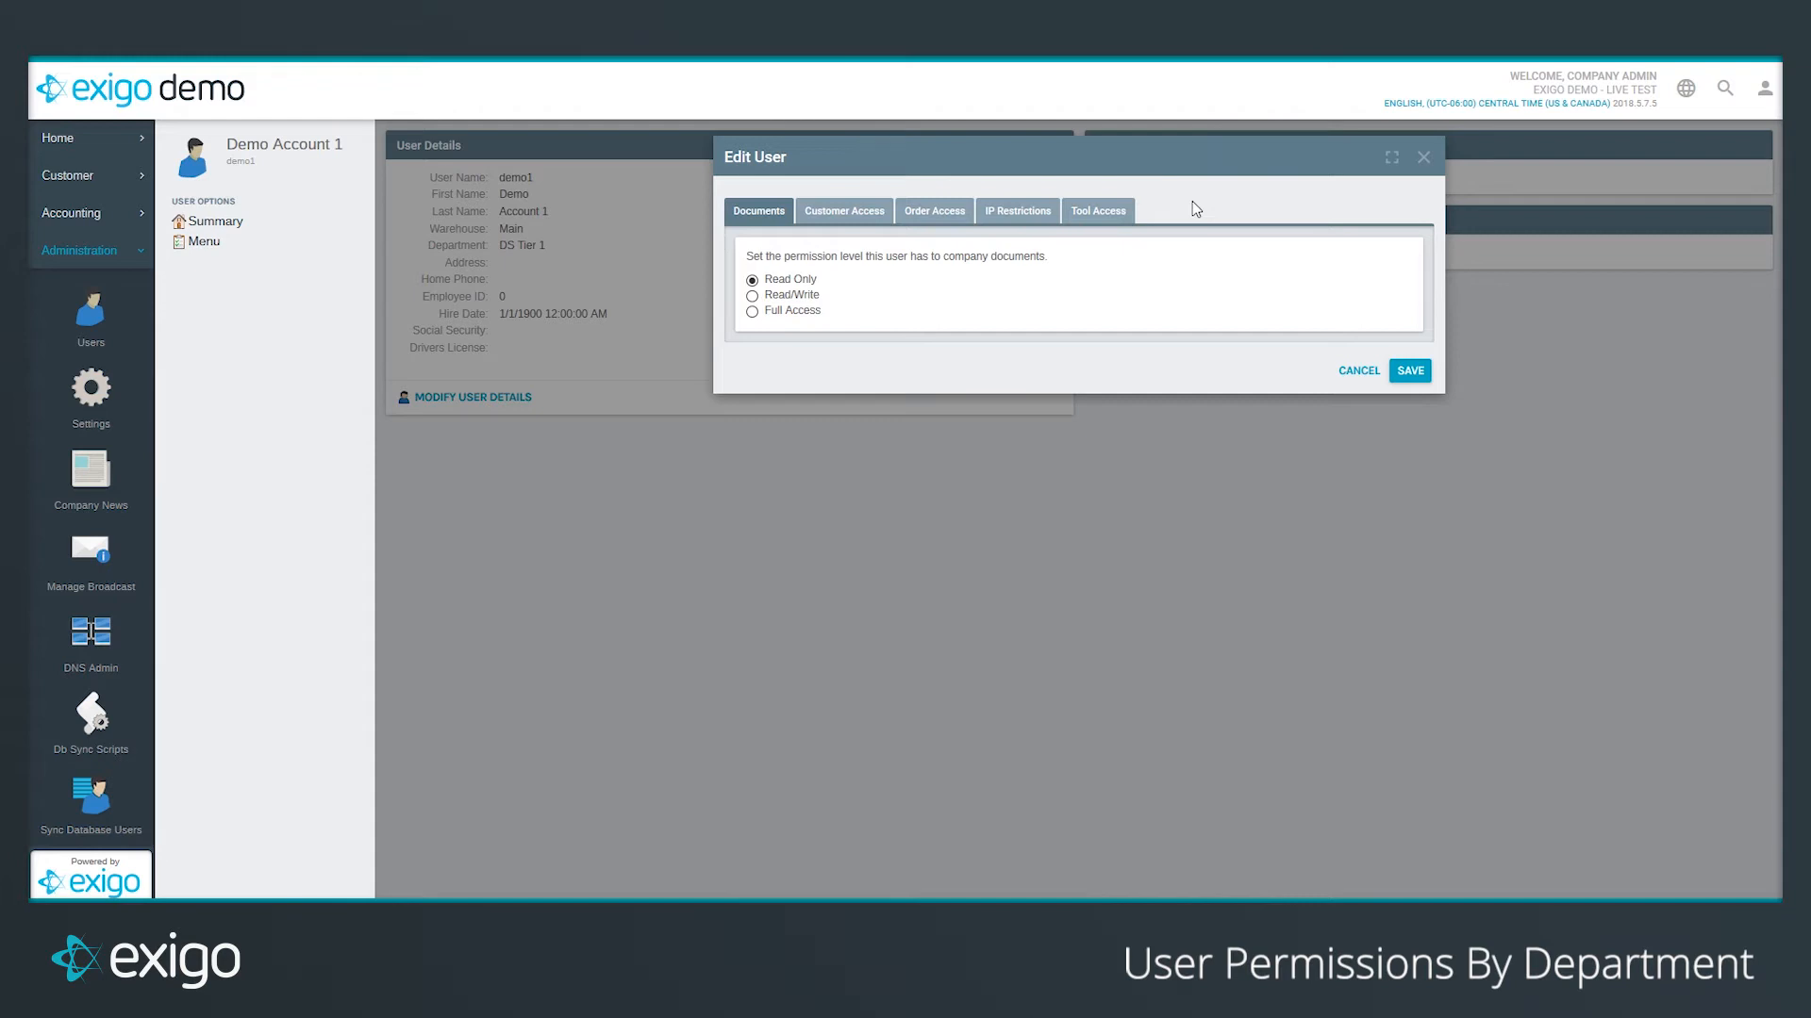
pyautogui.click(842, 218)
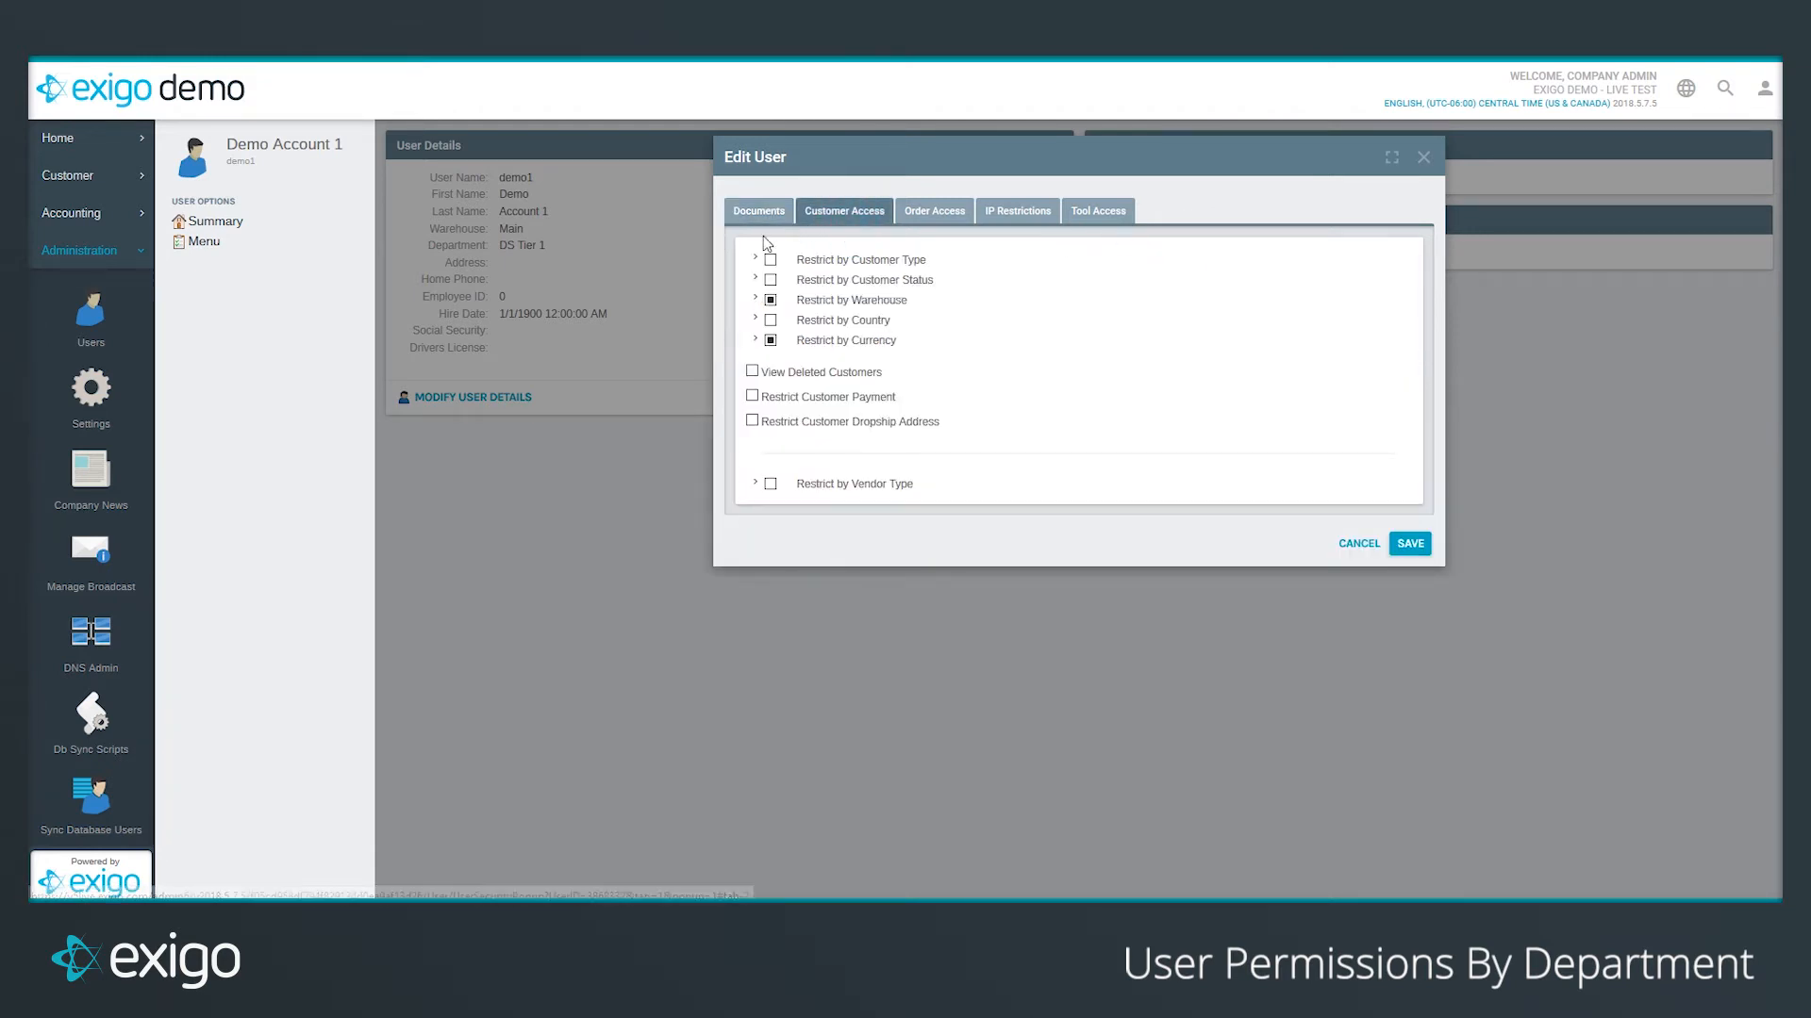
pyautogui.click(756, 260)
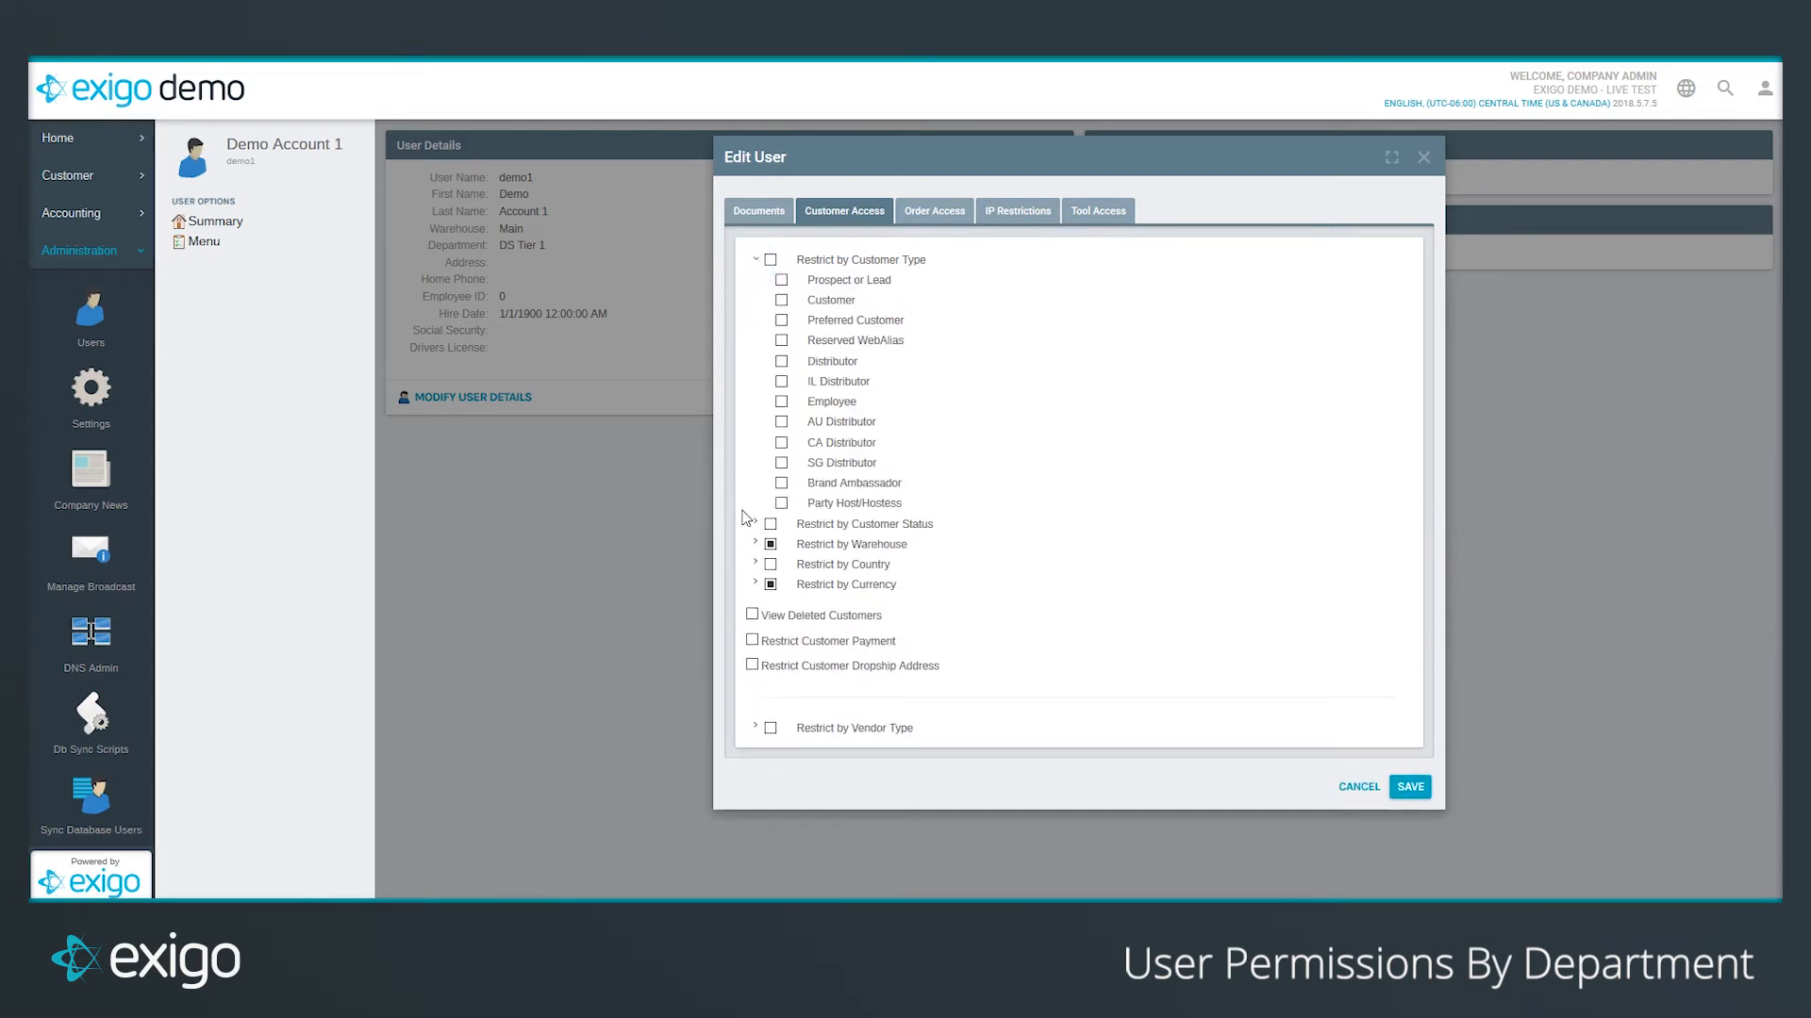
pyautogui.click(759, 544)
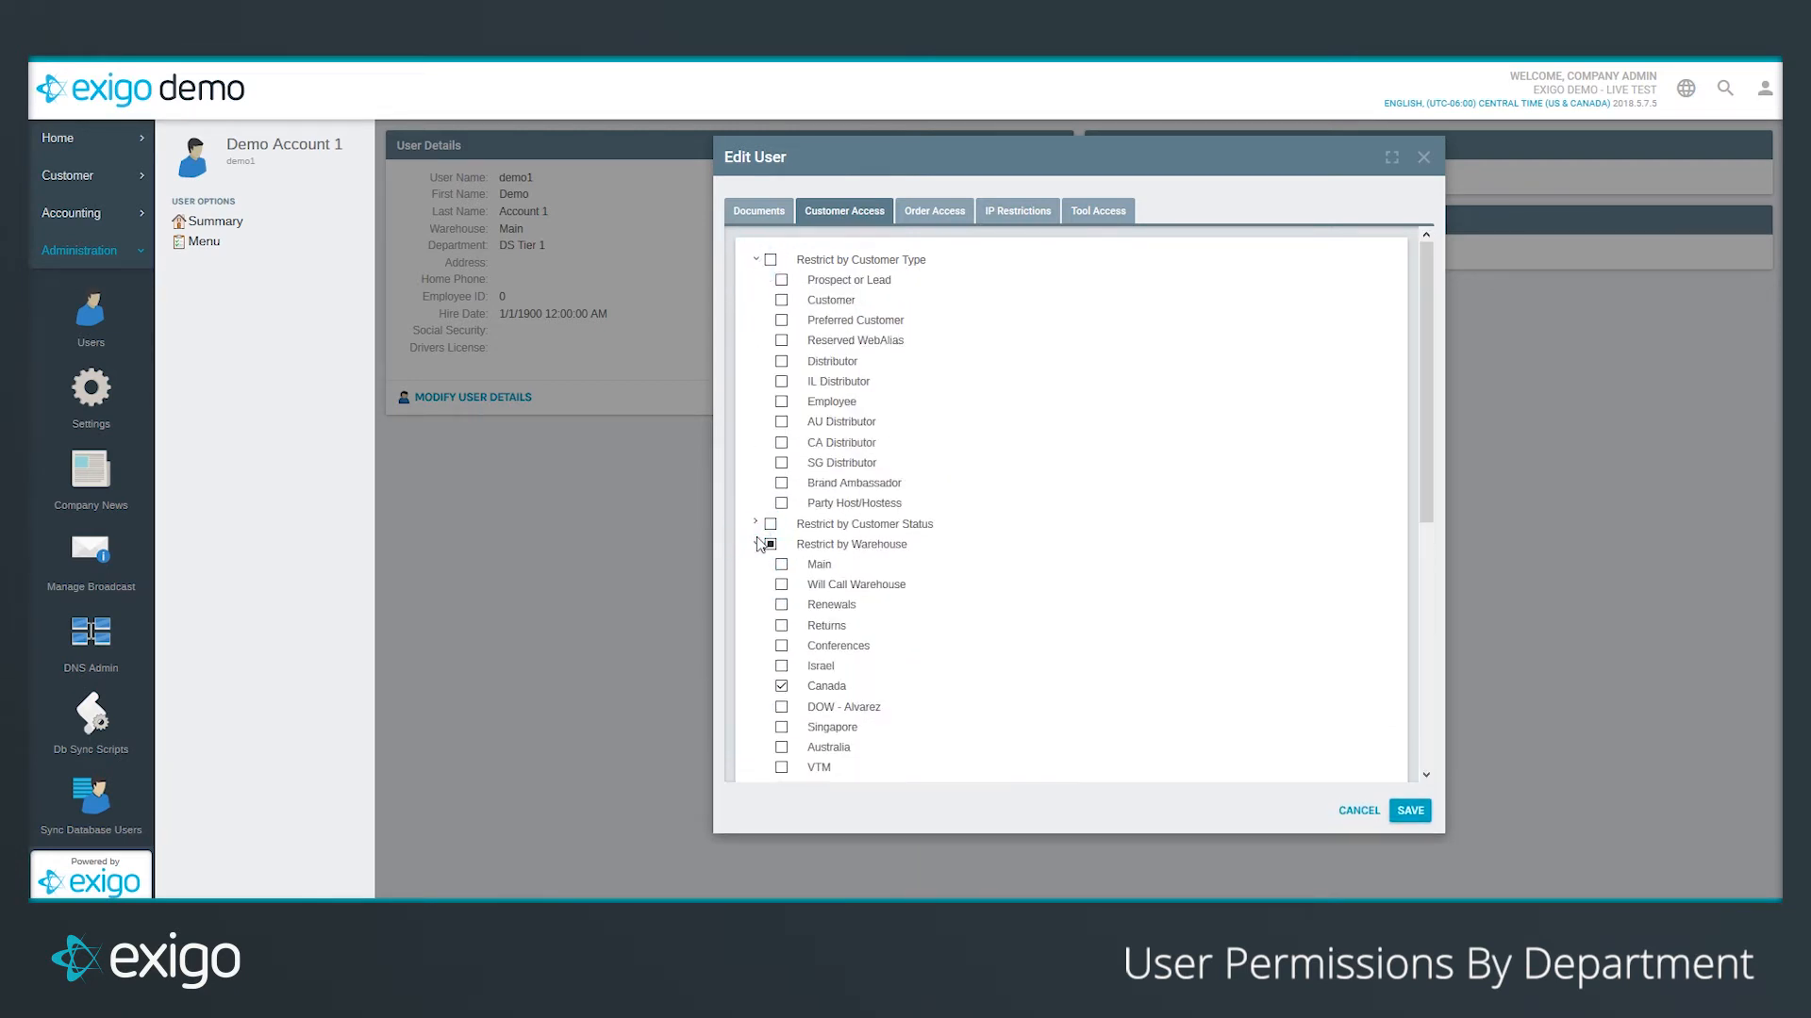
pyautogui.scroll(-5, 756, 536)
pyautogui.click(753, 599)
pyautogui.scroll(-2, 790, 475)
pyautogui.click(787, 469)
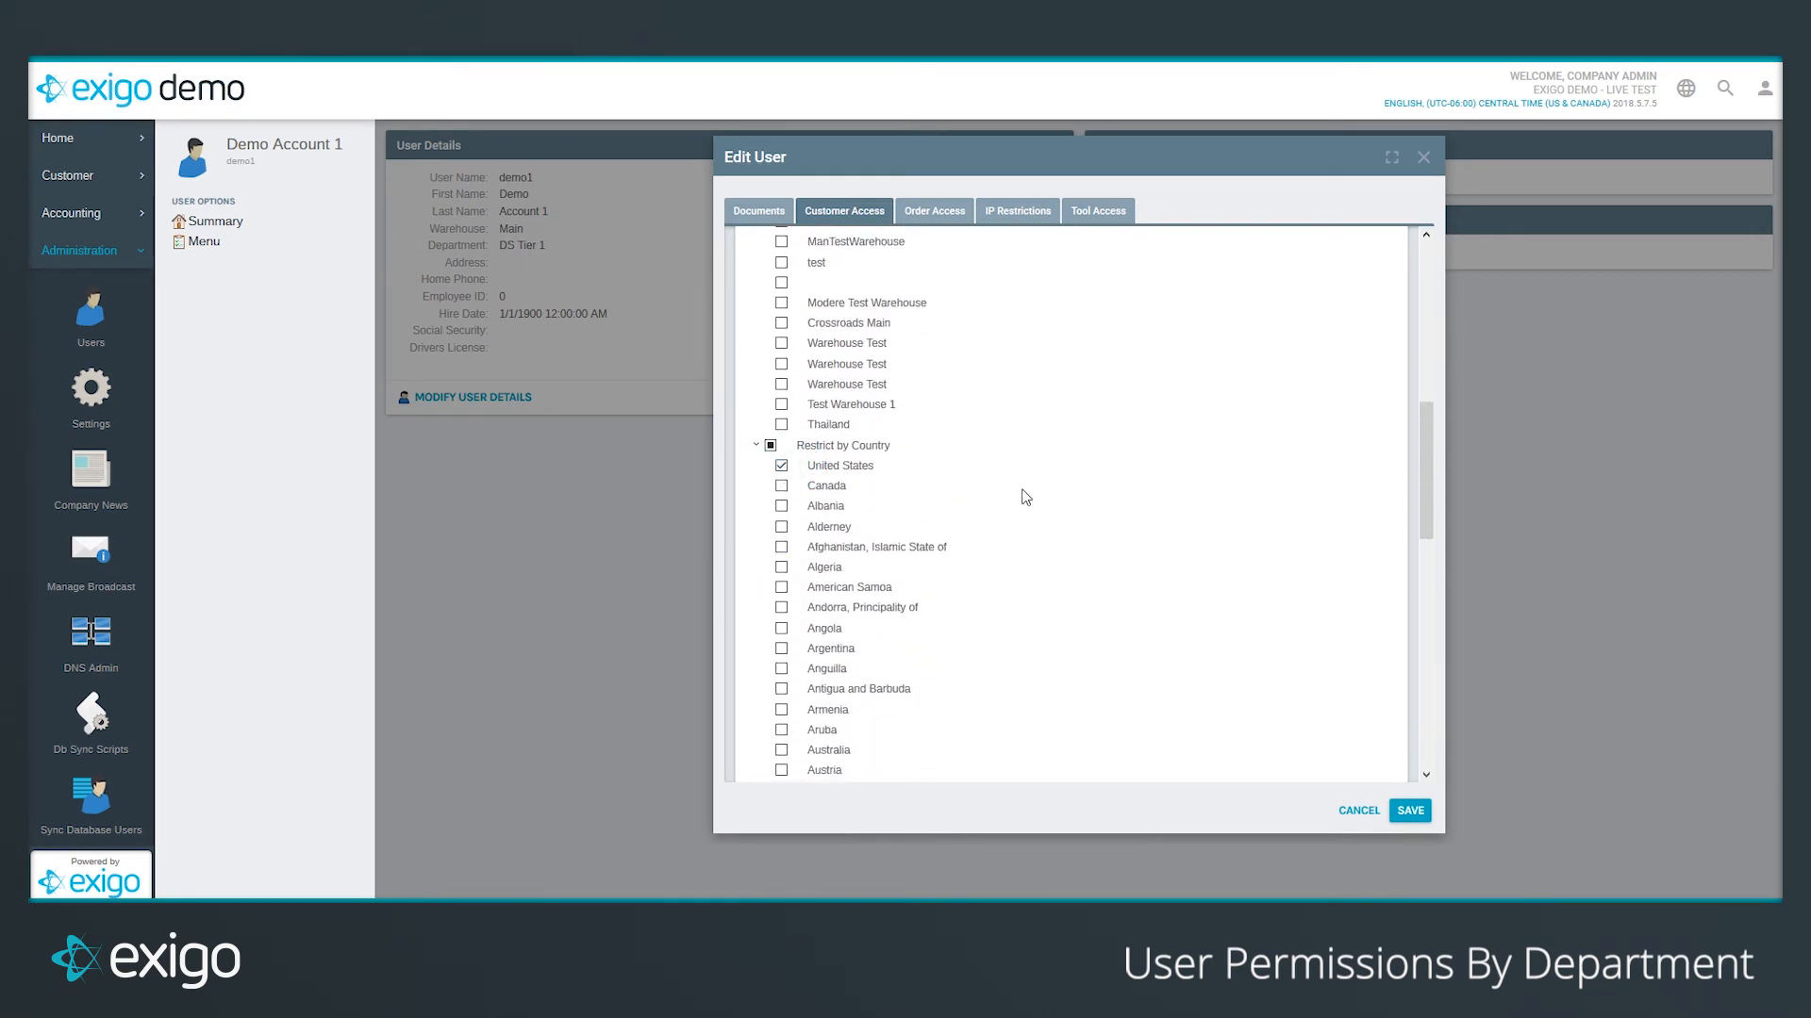
# Step: Review the Order Access payment status and payment type options, then save the user
pyautogui.click(934, 215)
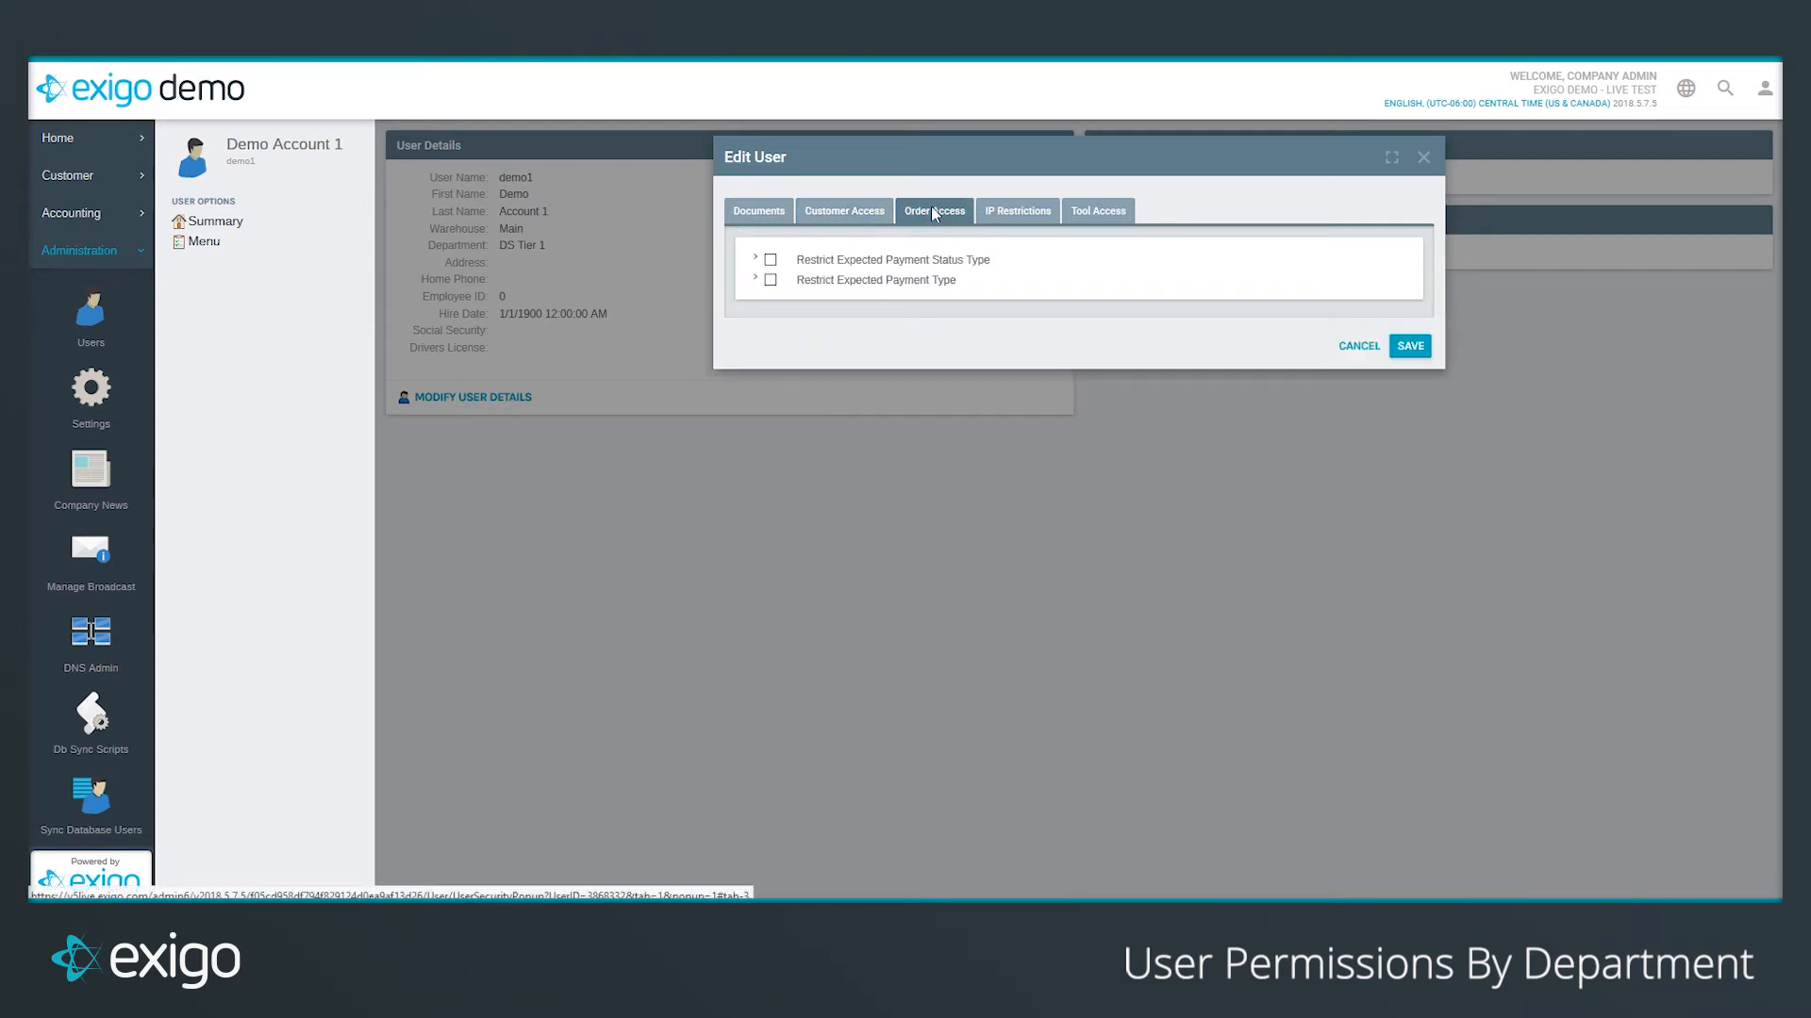
pyautogui.click(755, 258)
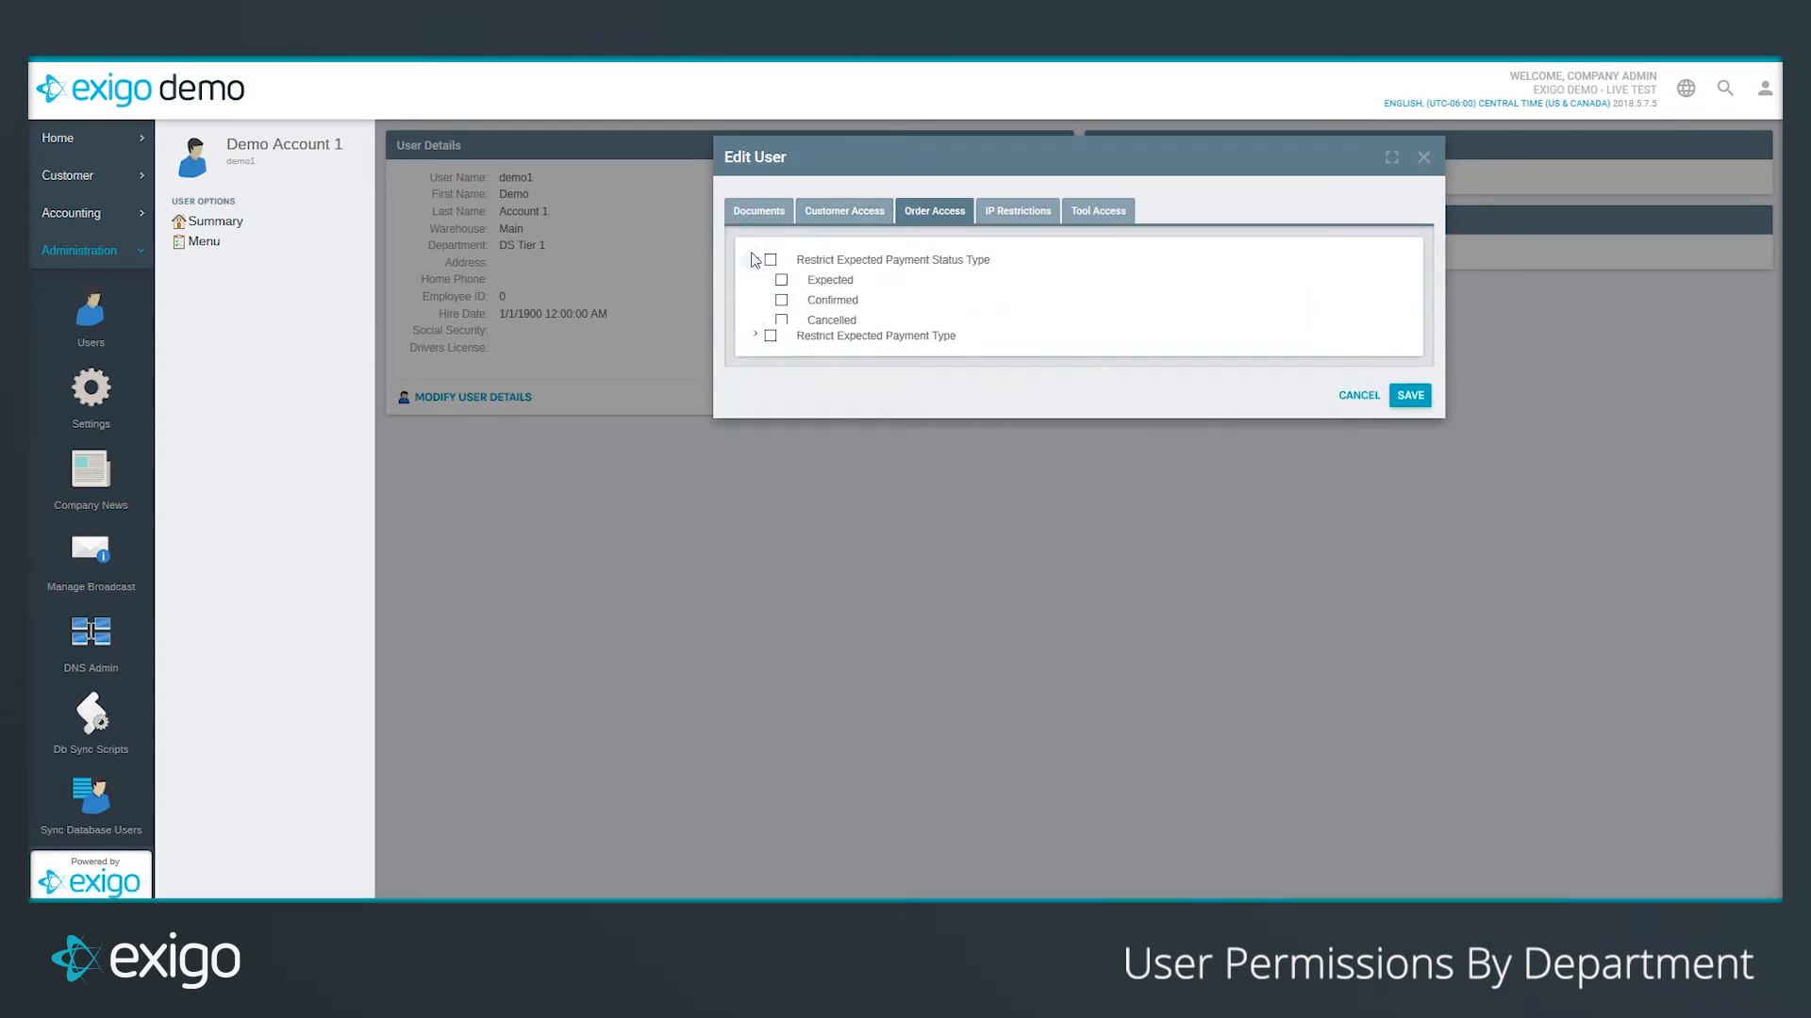
pyautogui.click(755, 340)
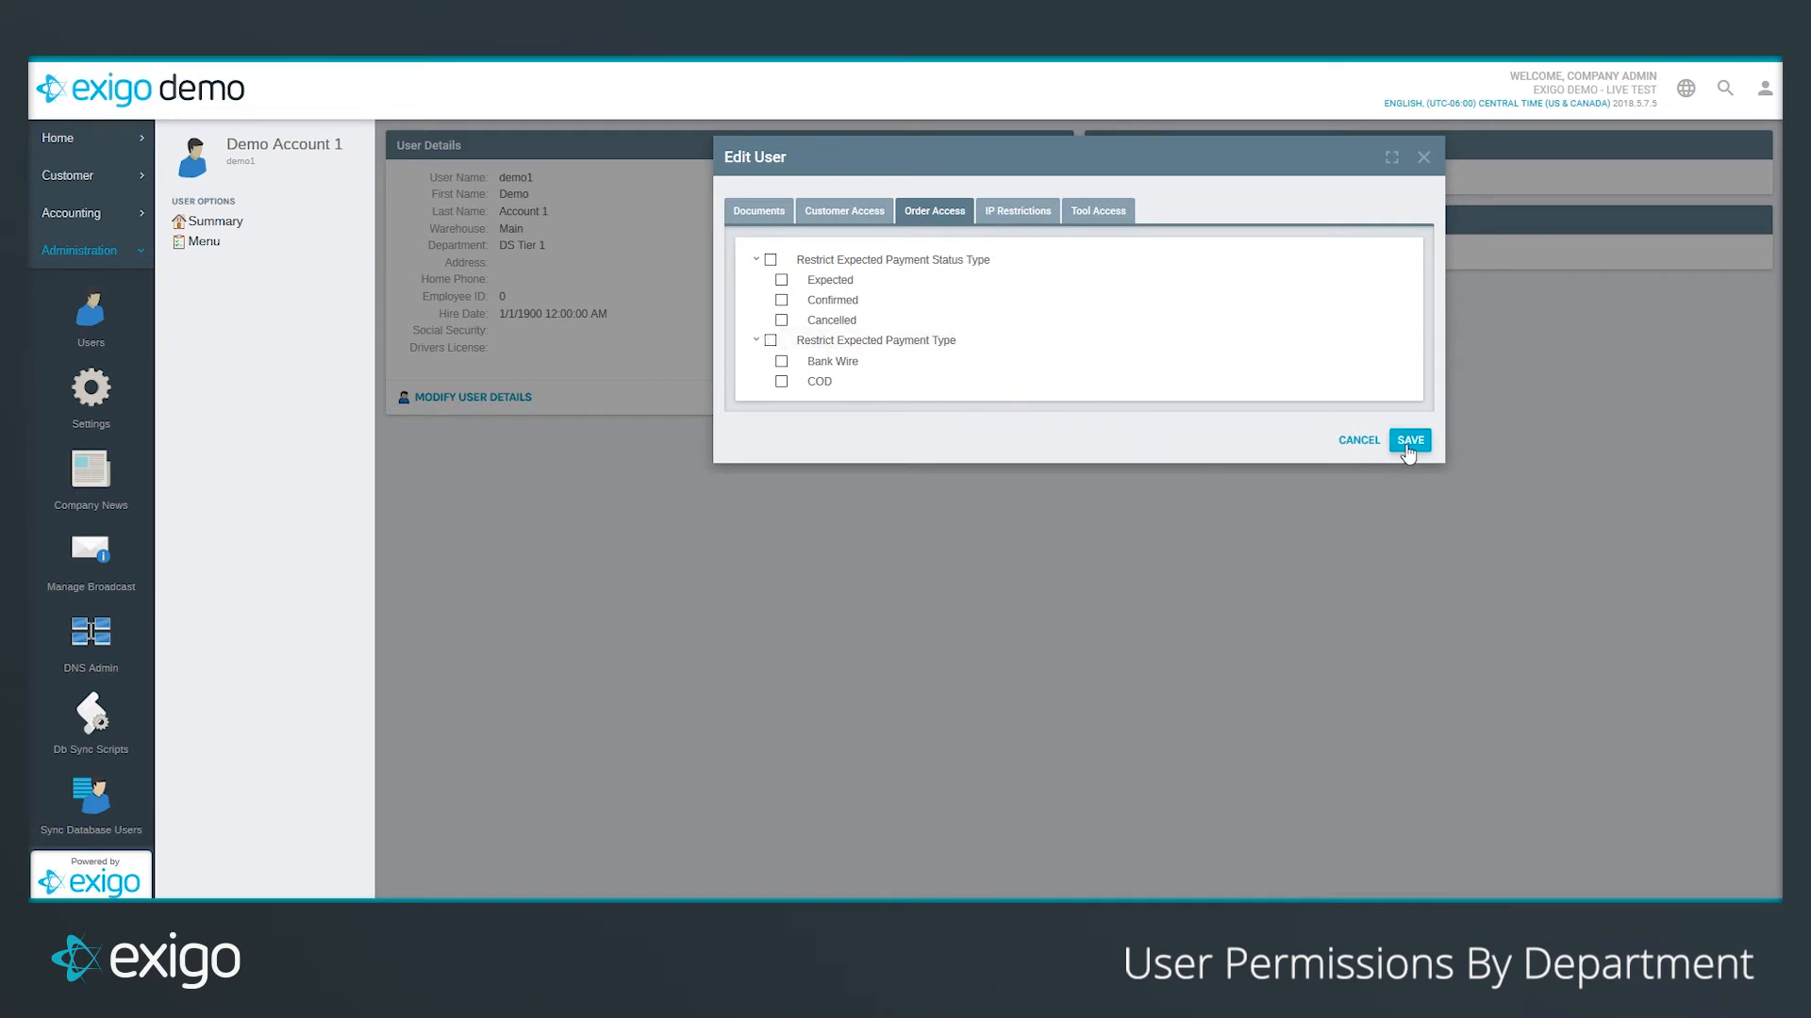
pyautogui.click(1374, 445)
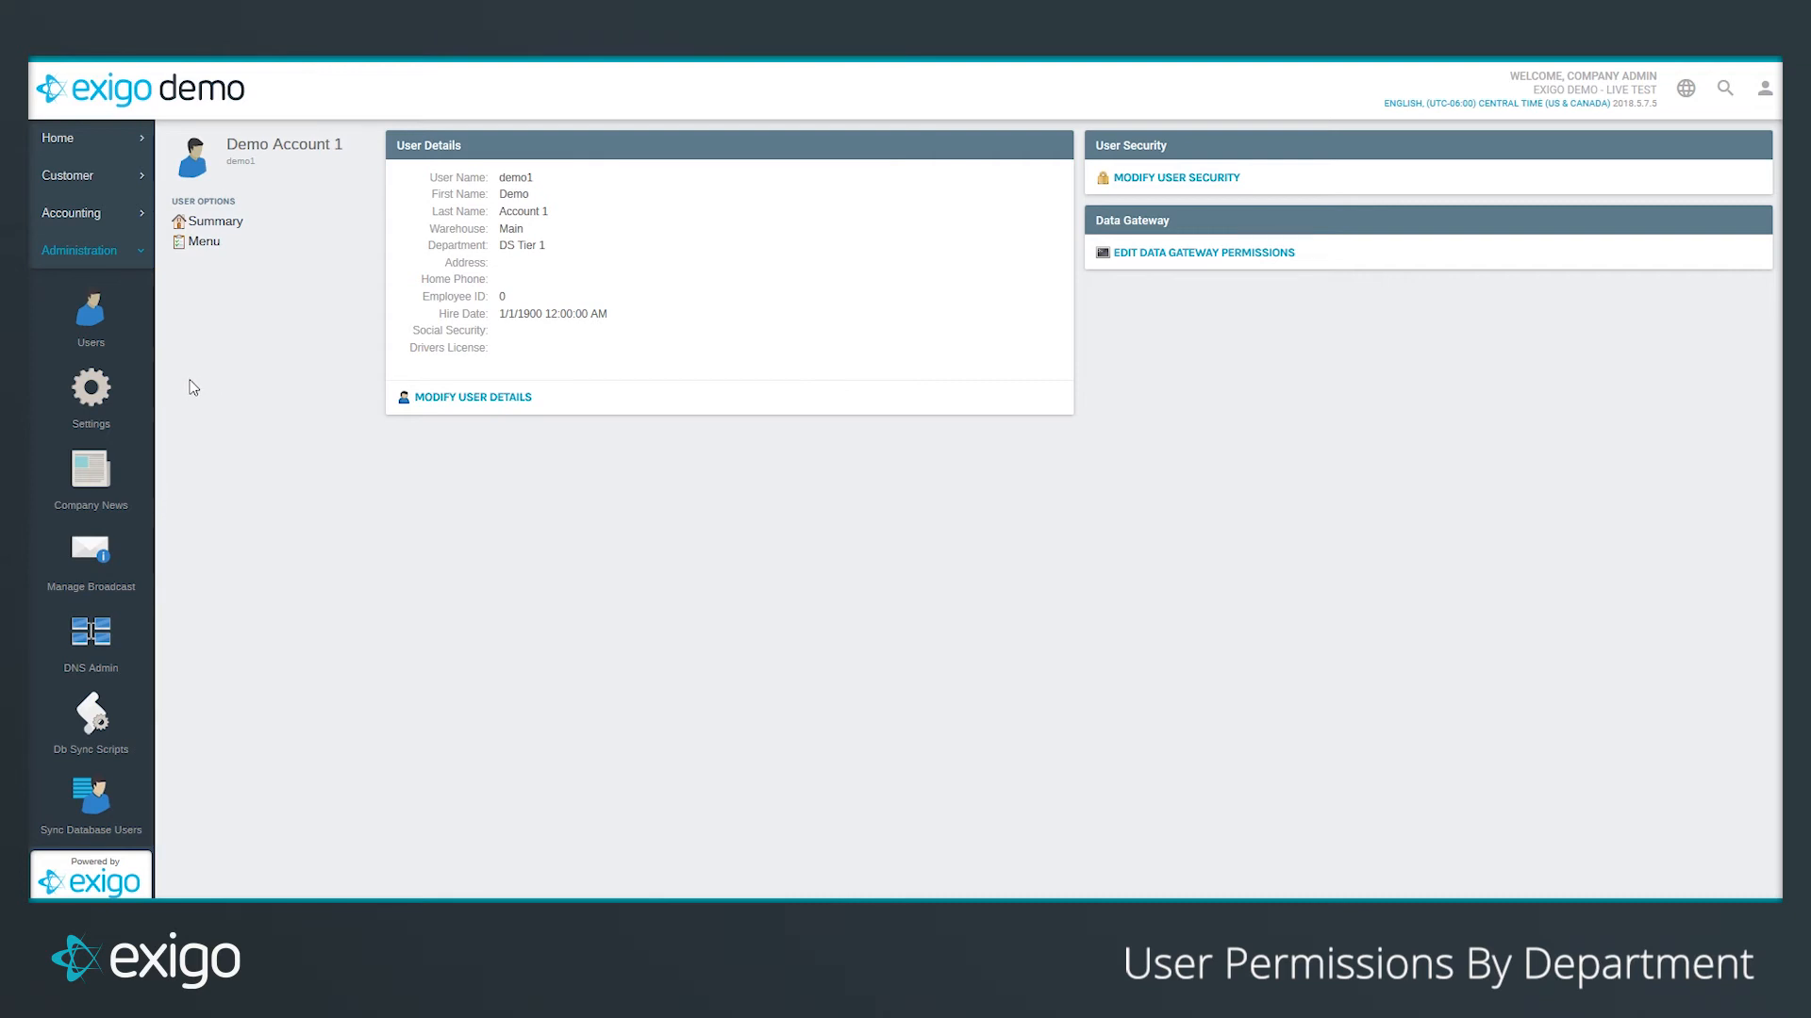
# Step: Open Manage Department Security for Test Department for Permissions from the Security Templates list
pyautogui.scroll(-2, 124, 412)
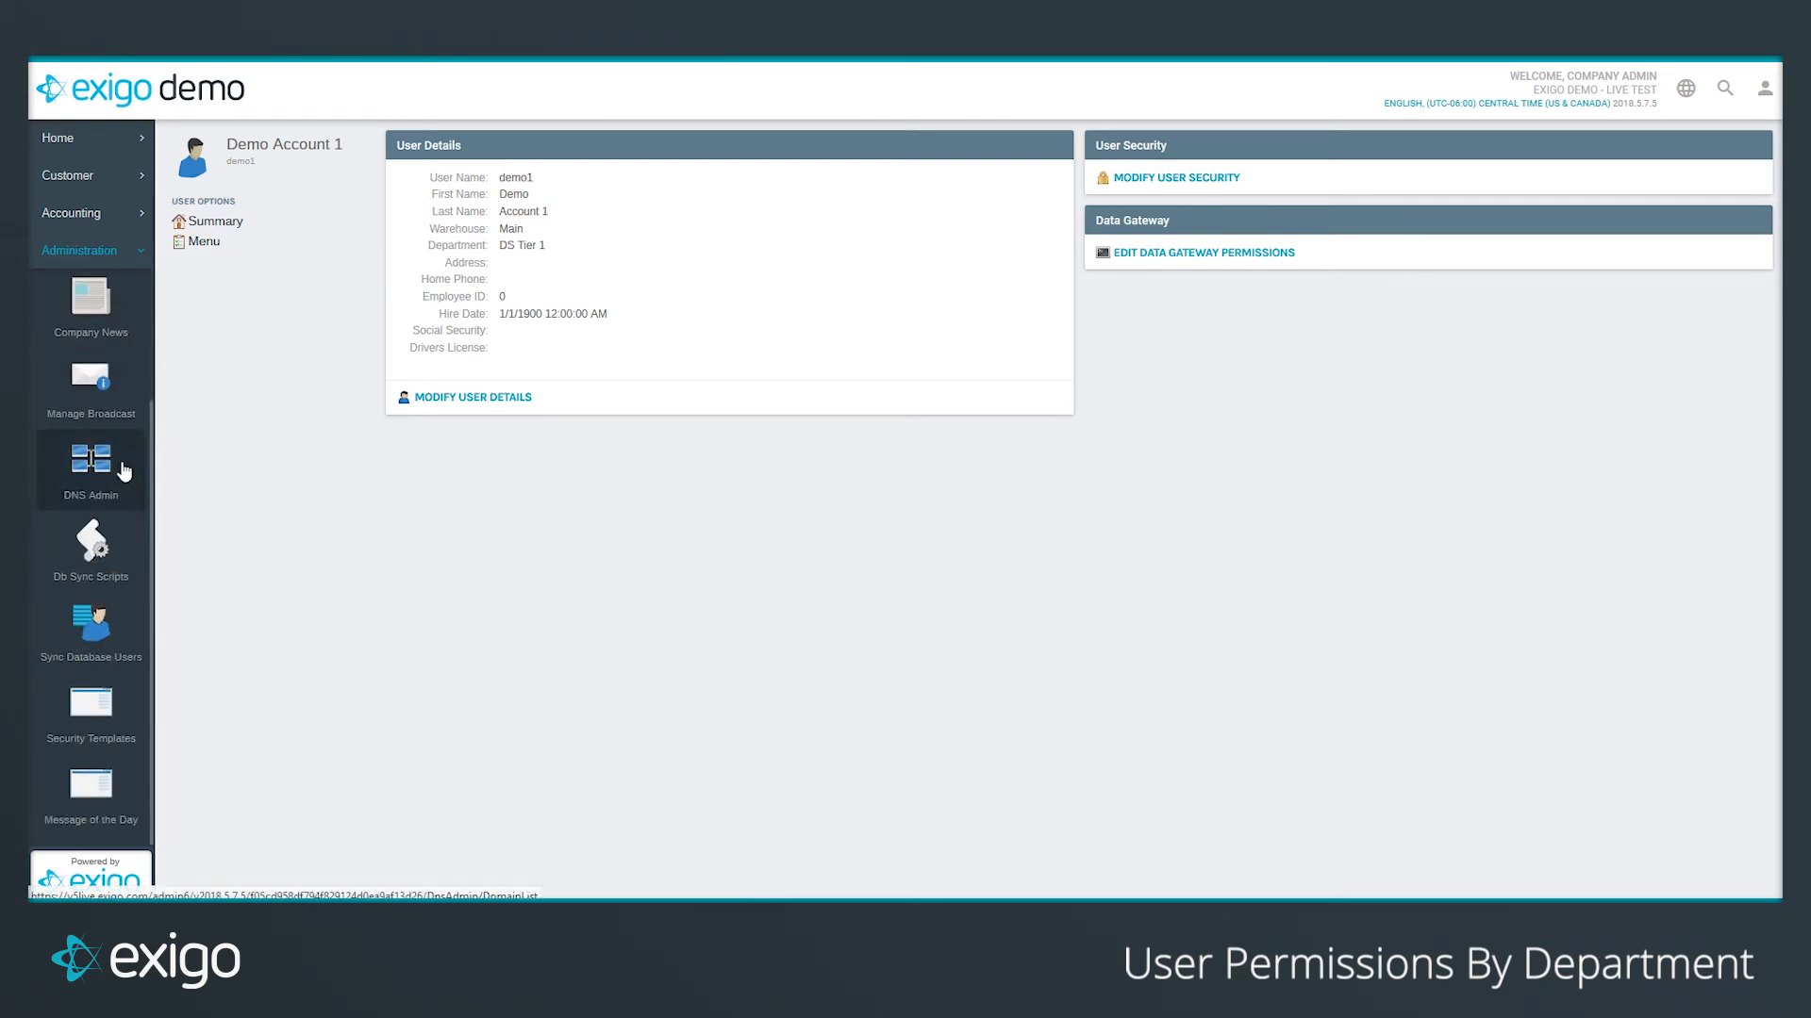
pyautogui.click(108, 717)
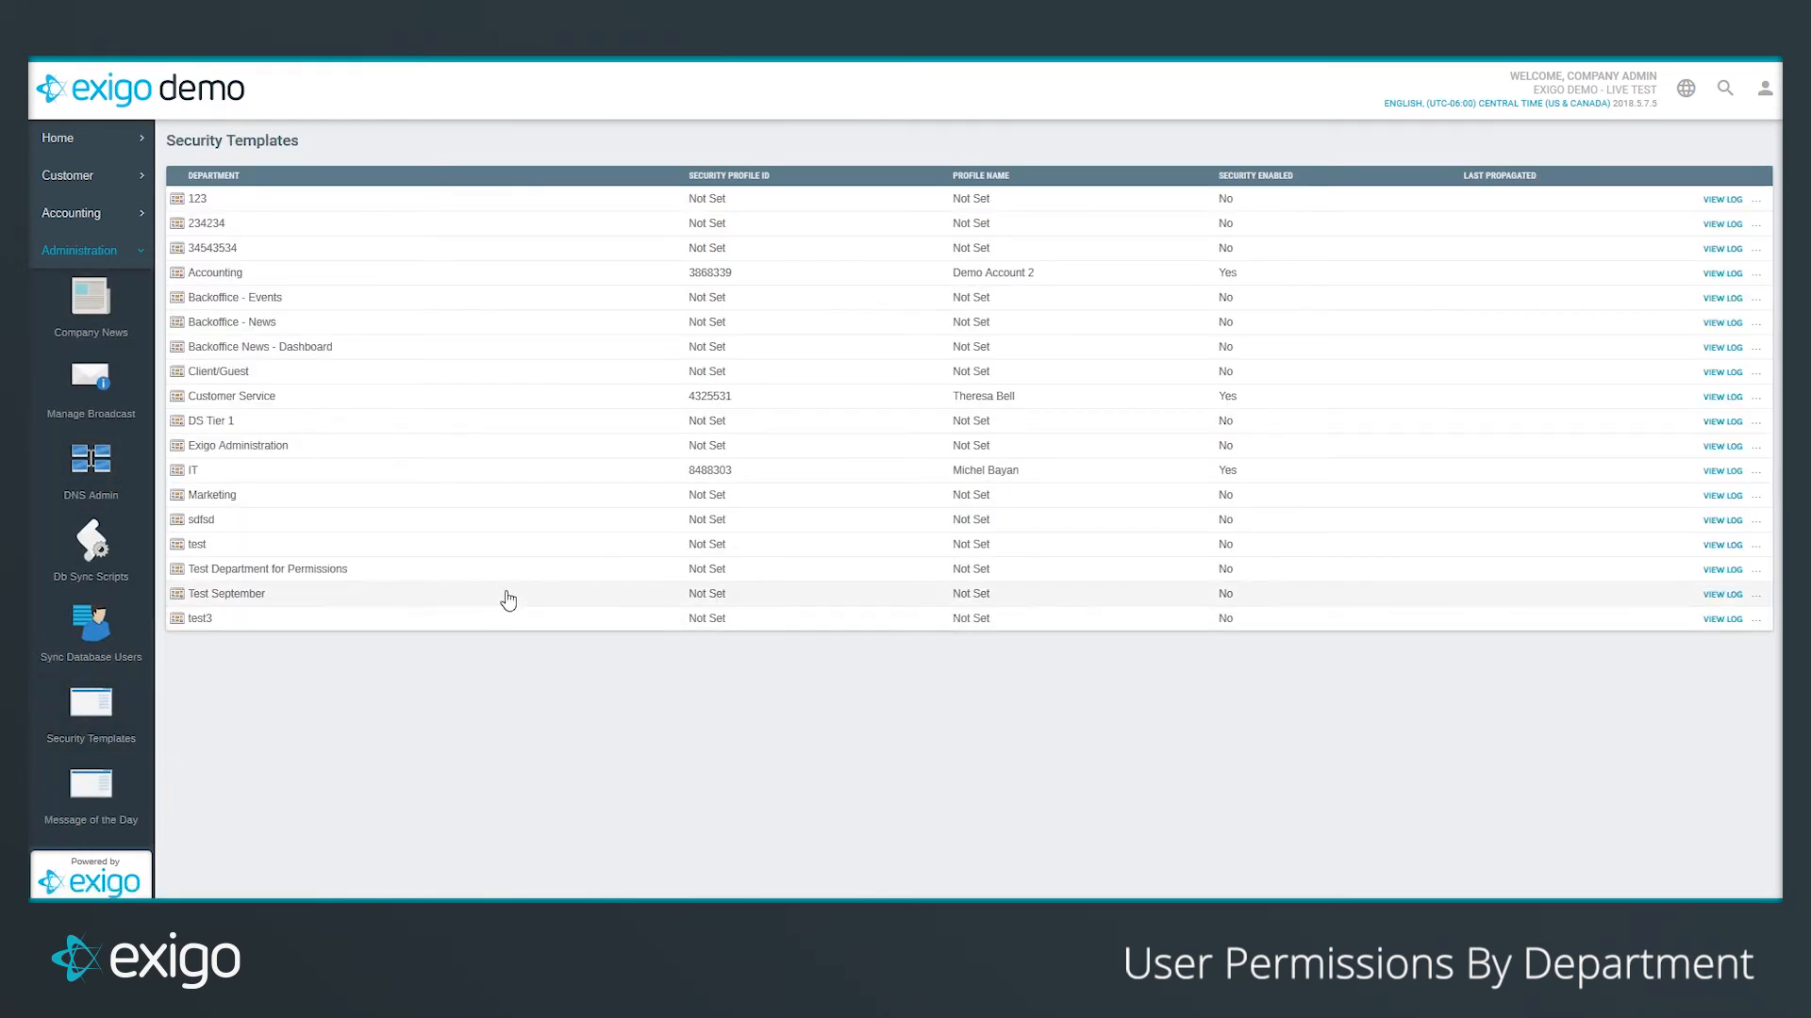
pyautogui.click(1758, 571)
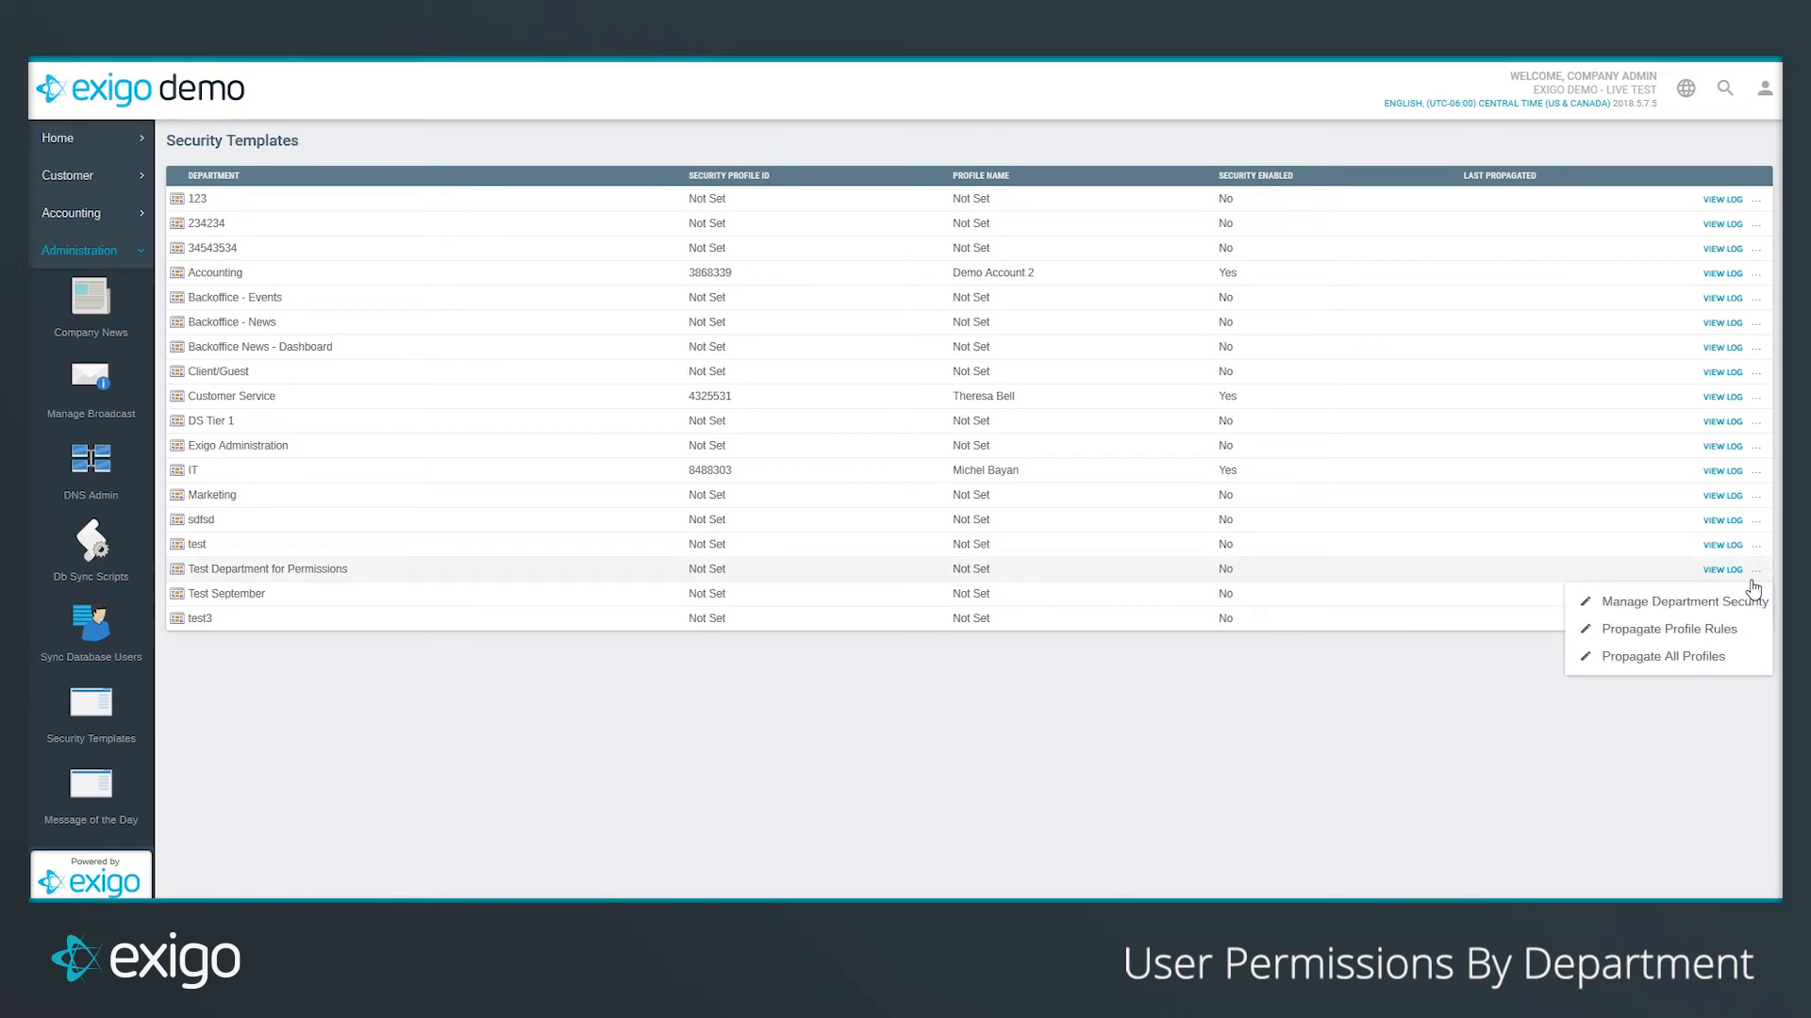
pyautogui.click(1674, 613)
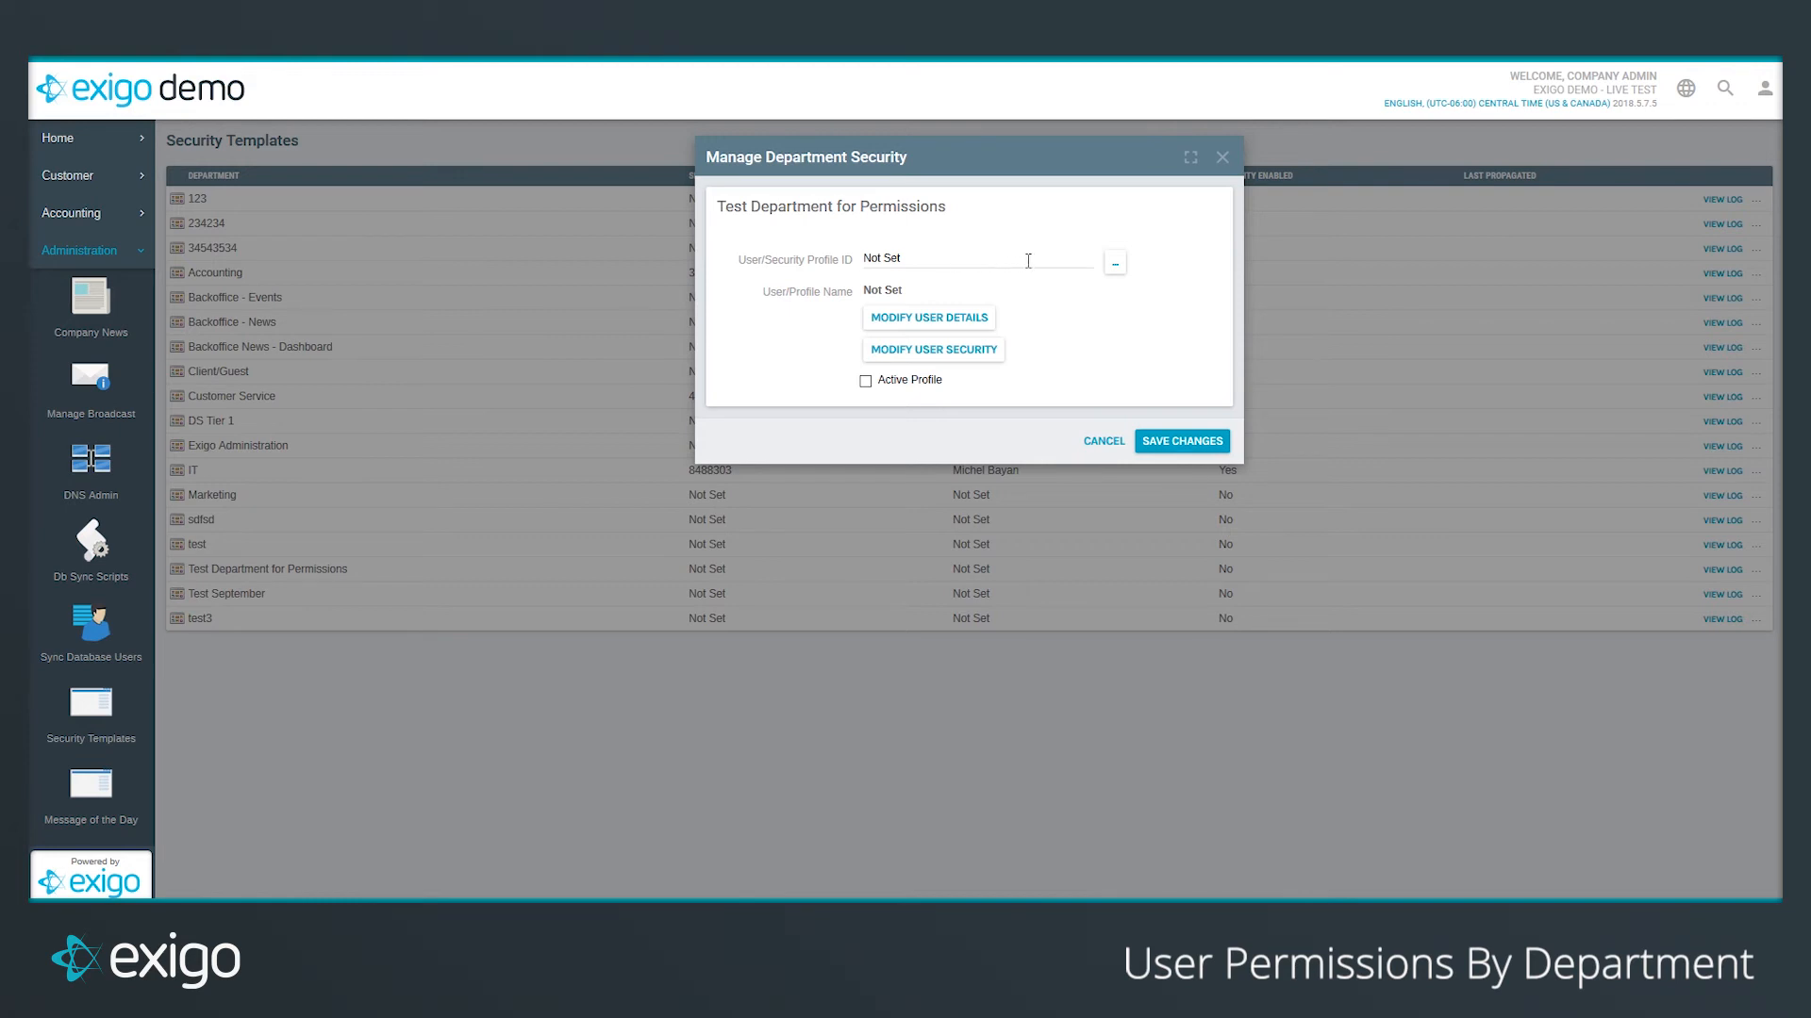
# Step: Search 'demo', pick Demo Account 1 as the active security profile, and save
pyautogui.click(1115, 265)
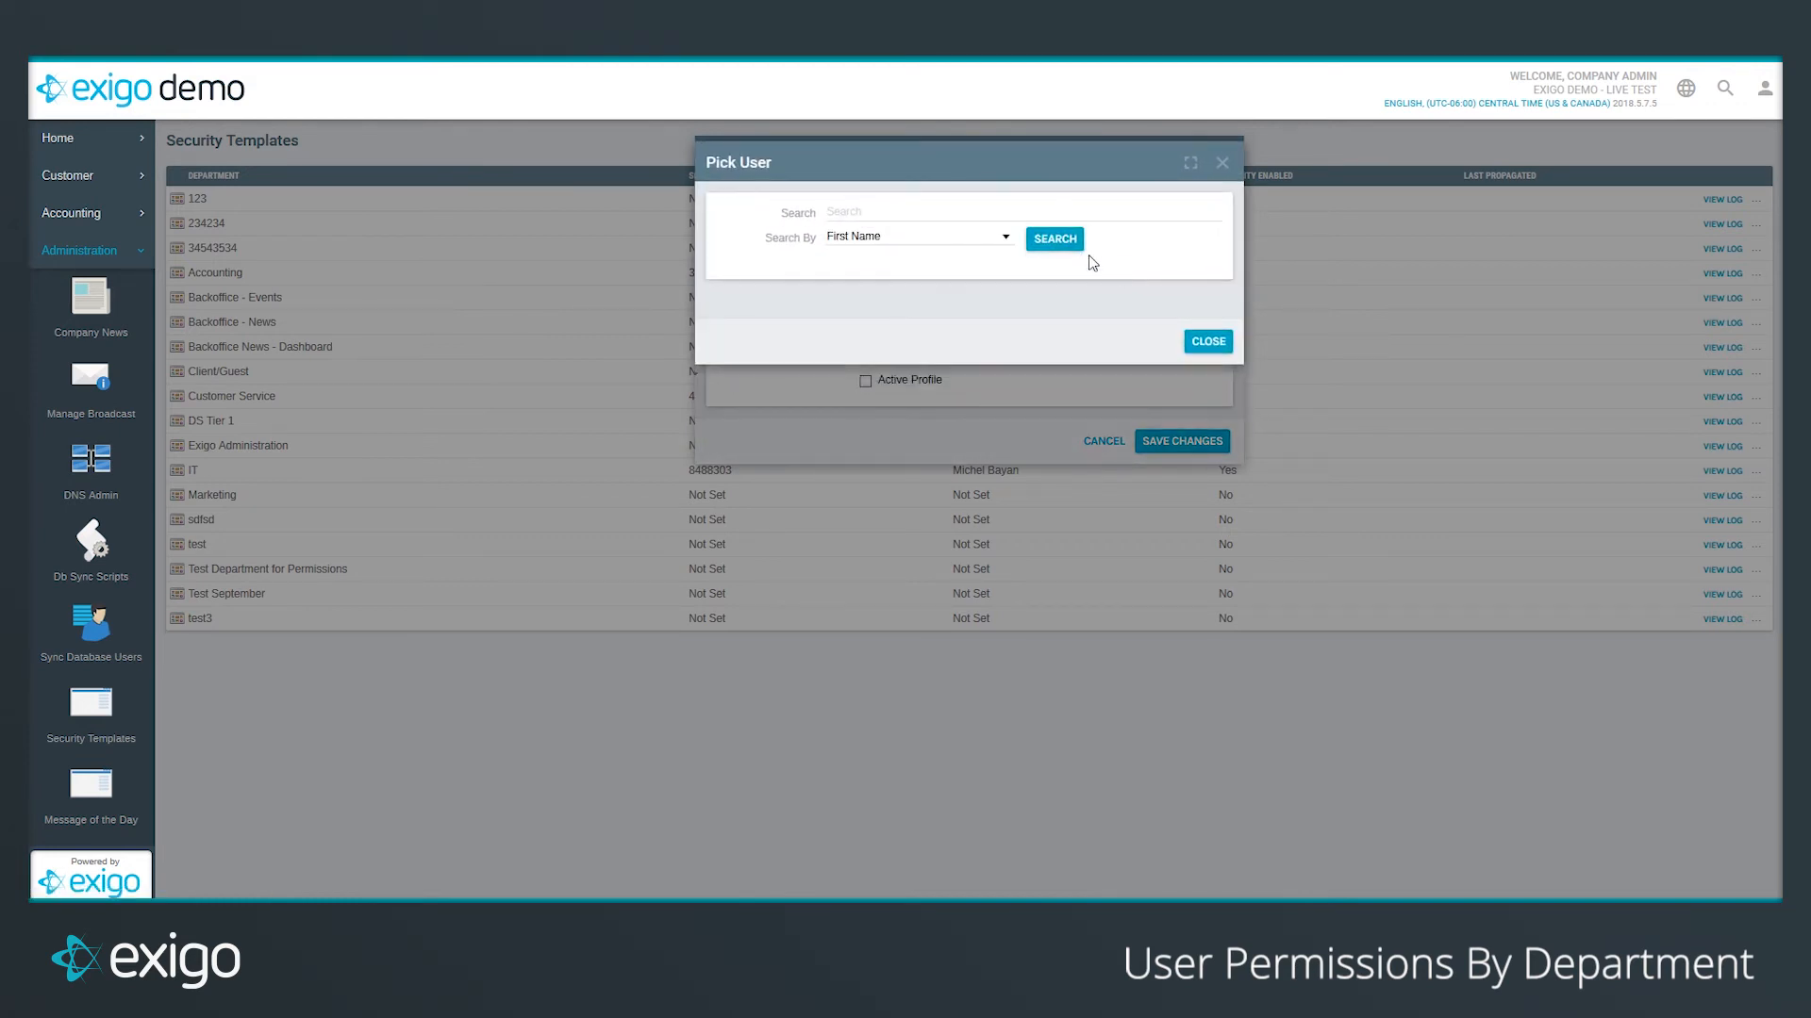
pyautogui.write('demo')
pyautogui.press('Return')
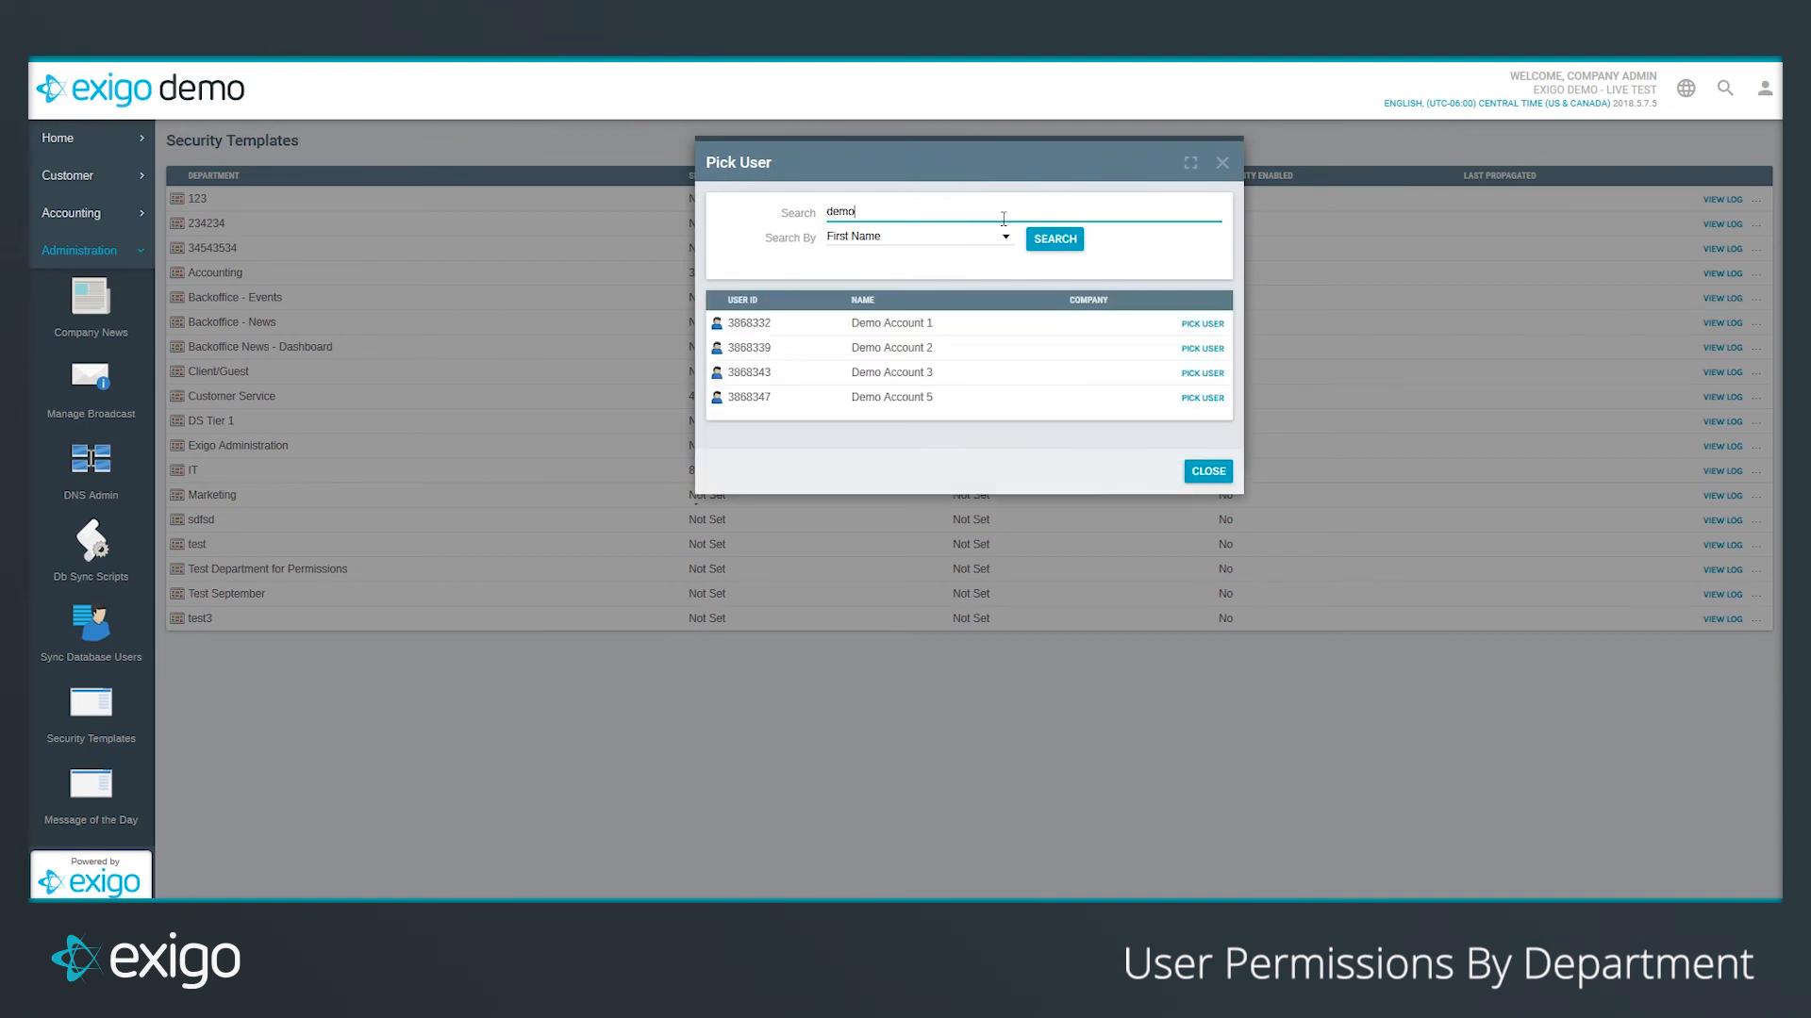
pyautogui.click(1204, 326)
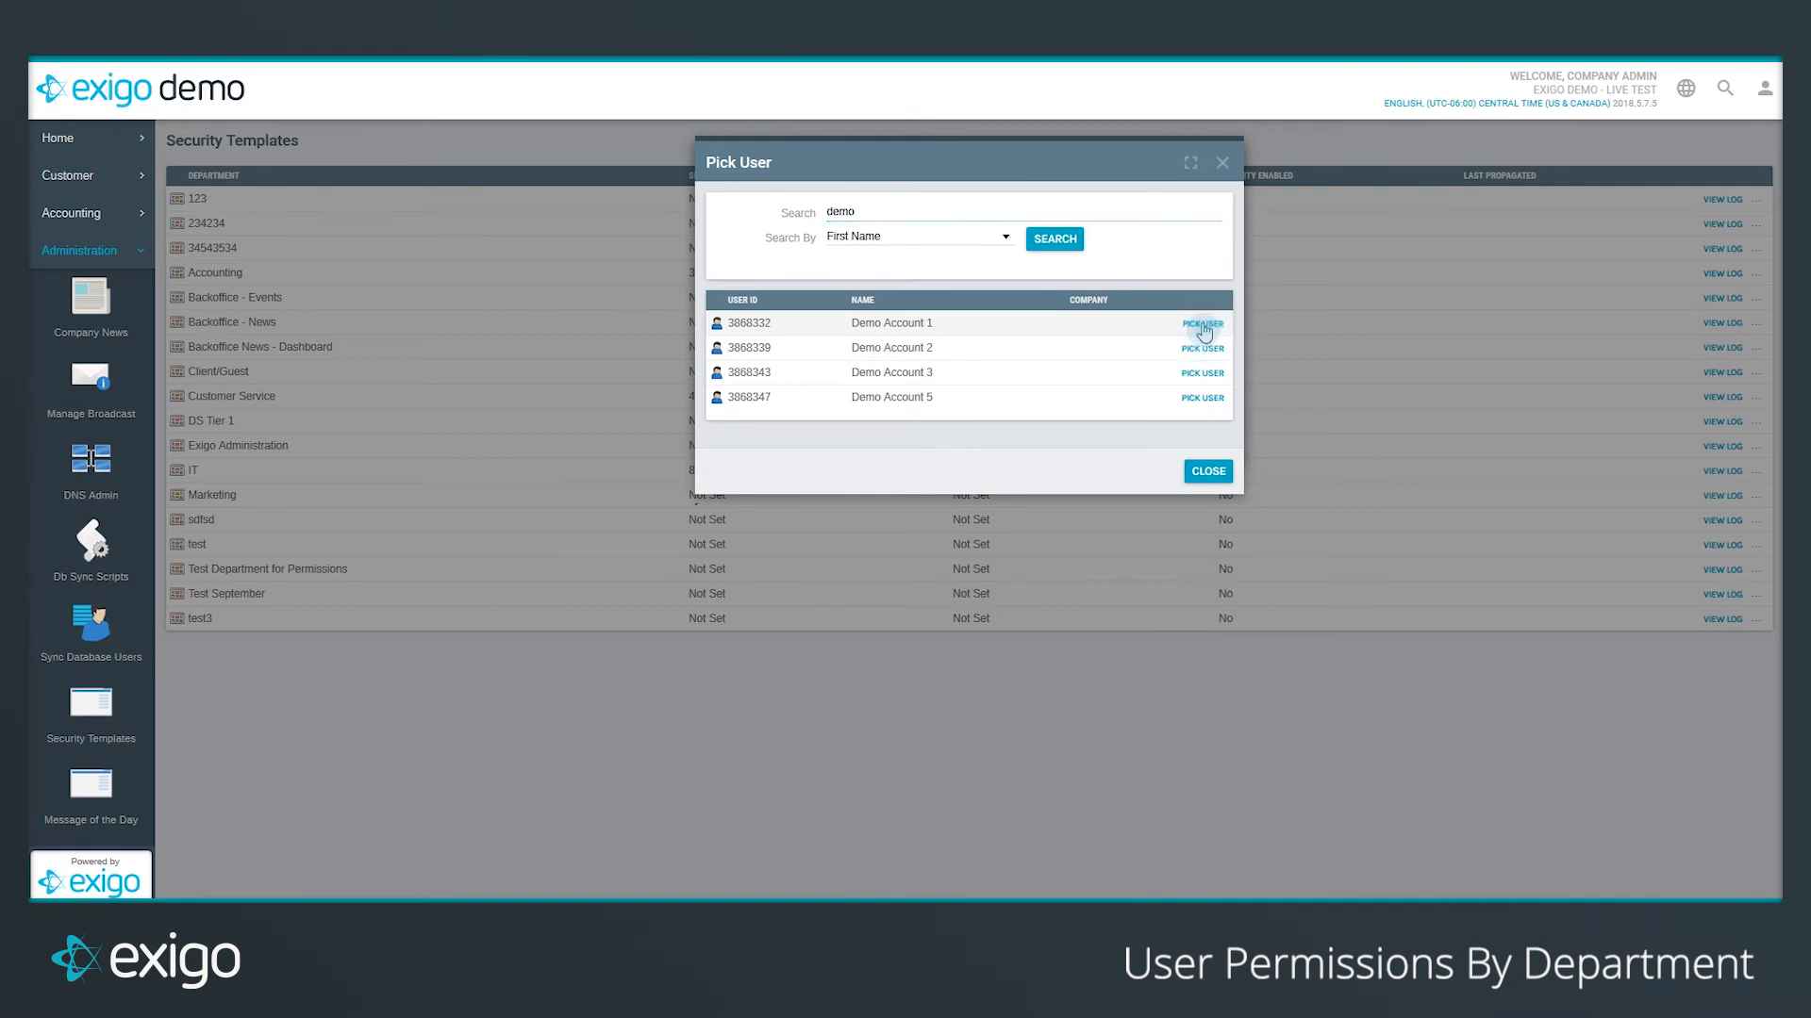
pyautogui.click(865, 381)
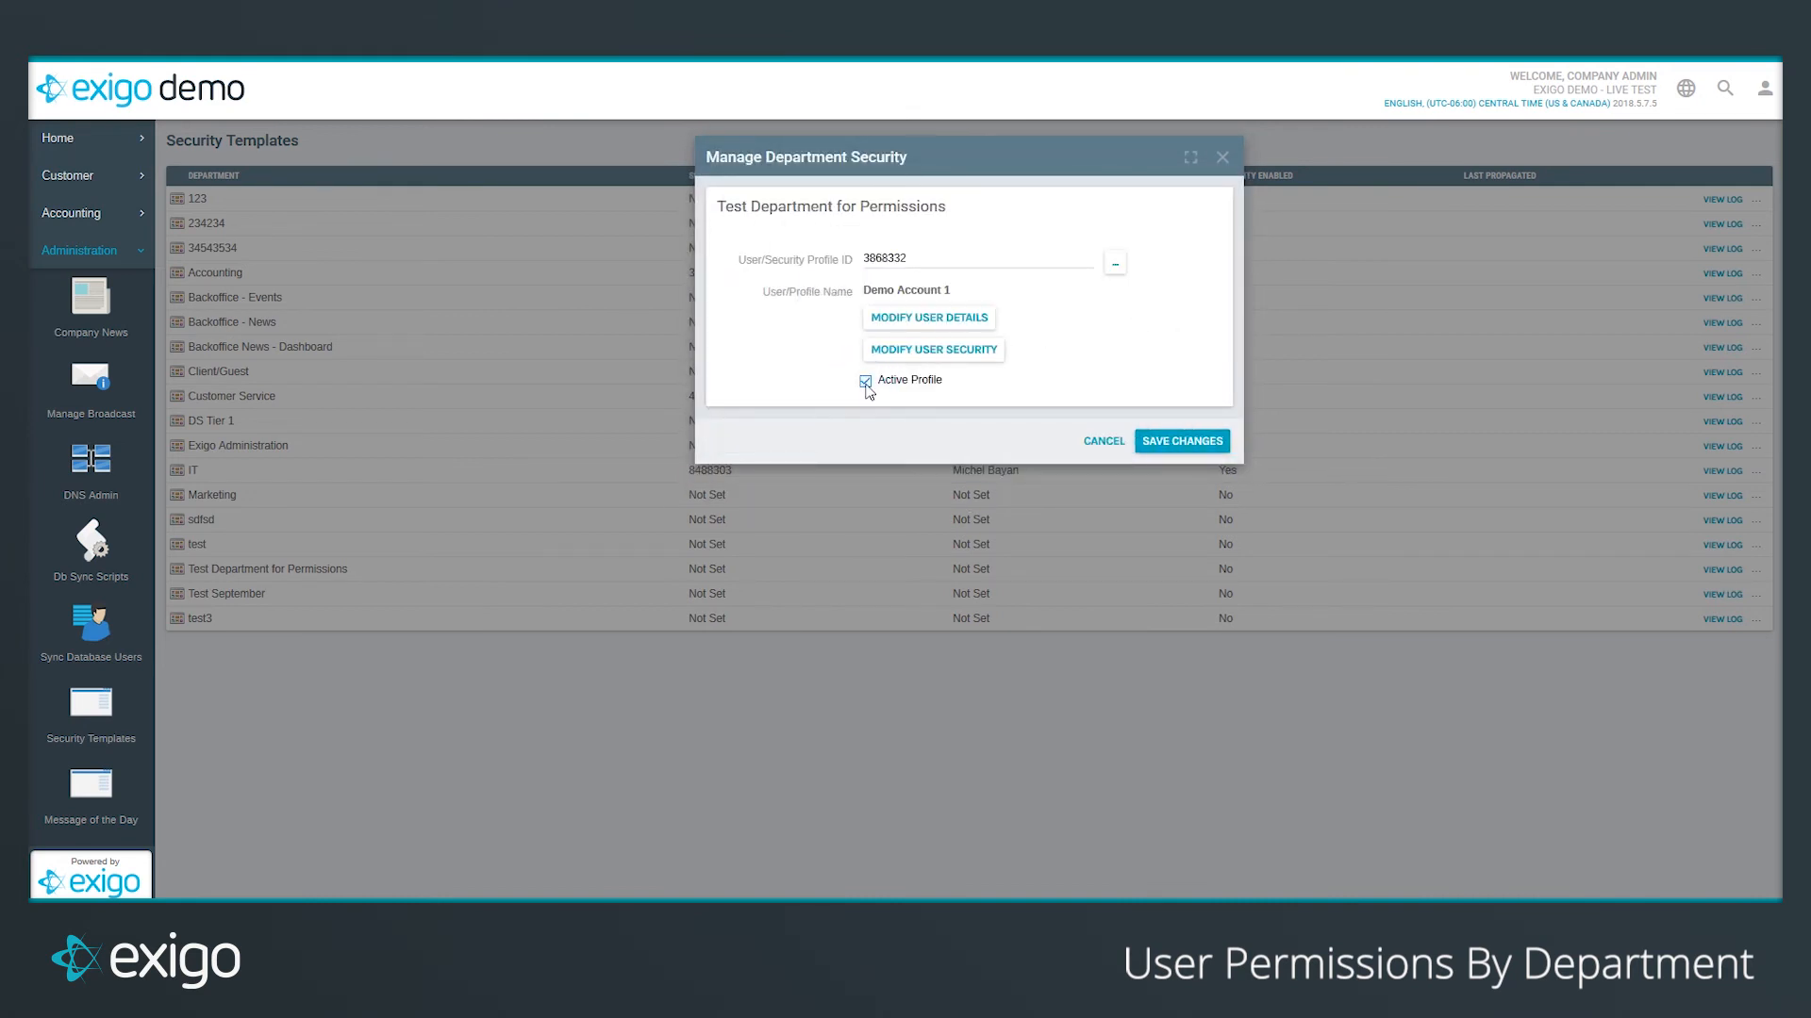
pyautogui.click(1182, 441)
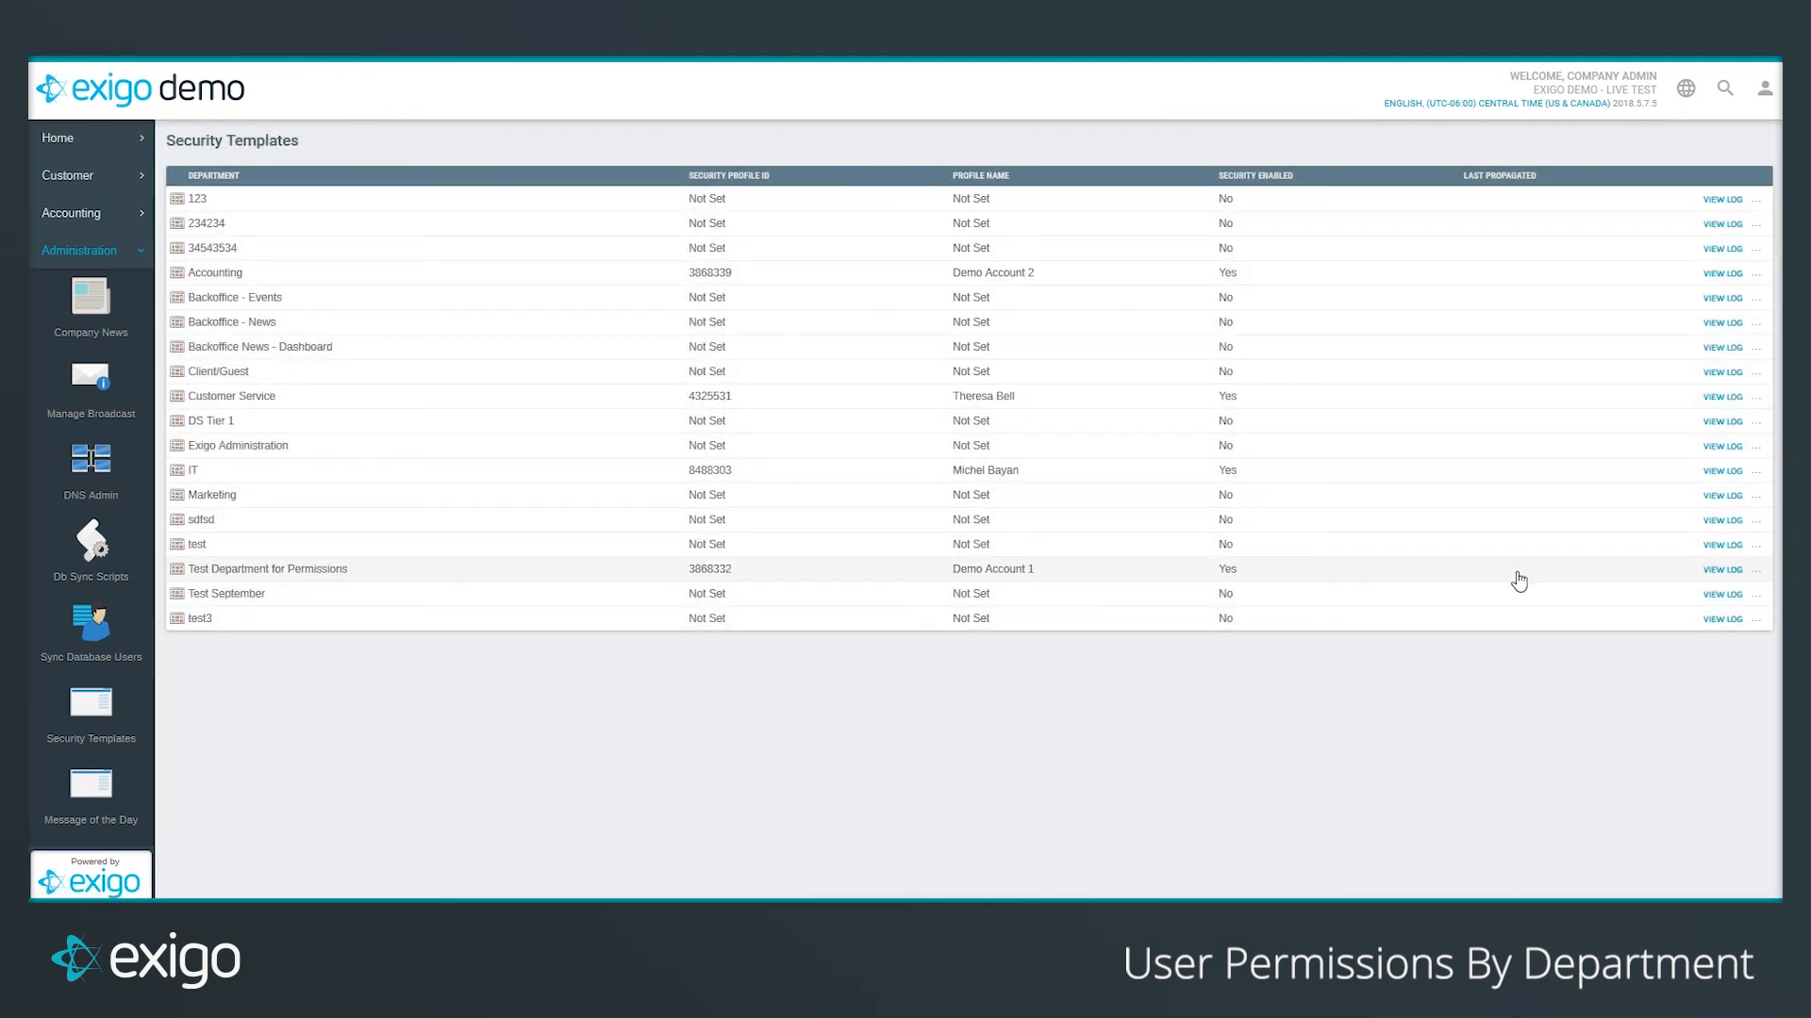
# Step: Propagate Test Department for Permissions' profile rules, 0 users affected, and close the report
pyautogui.click(1756, 577)
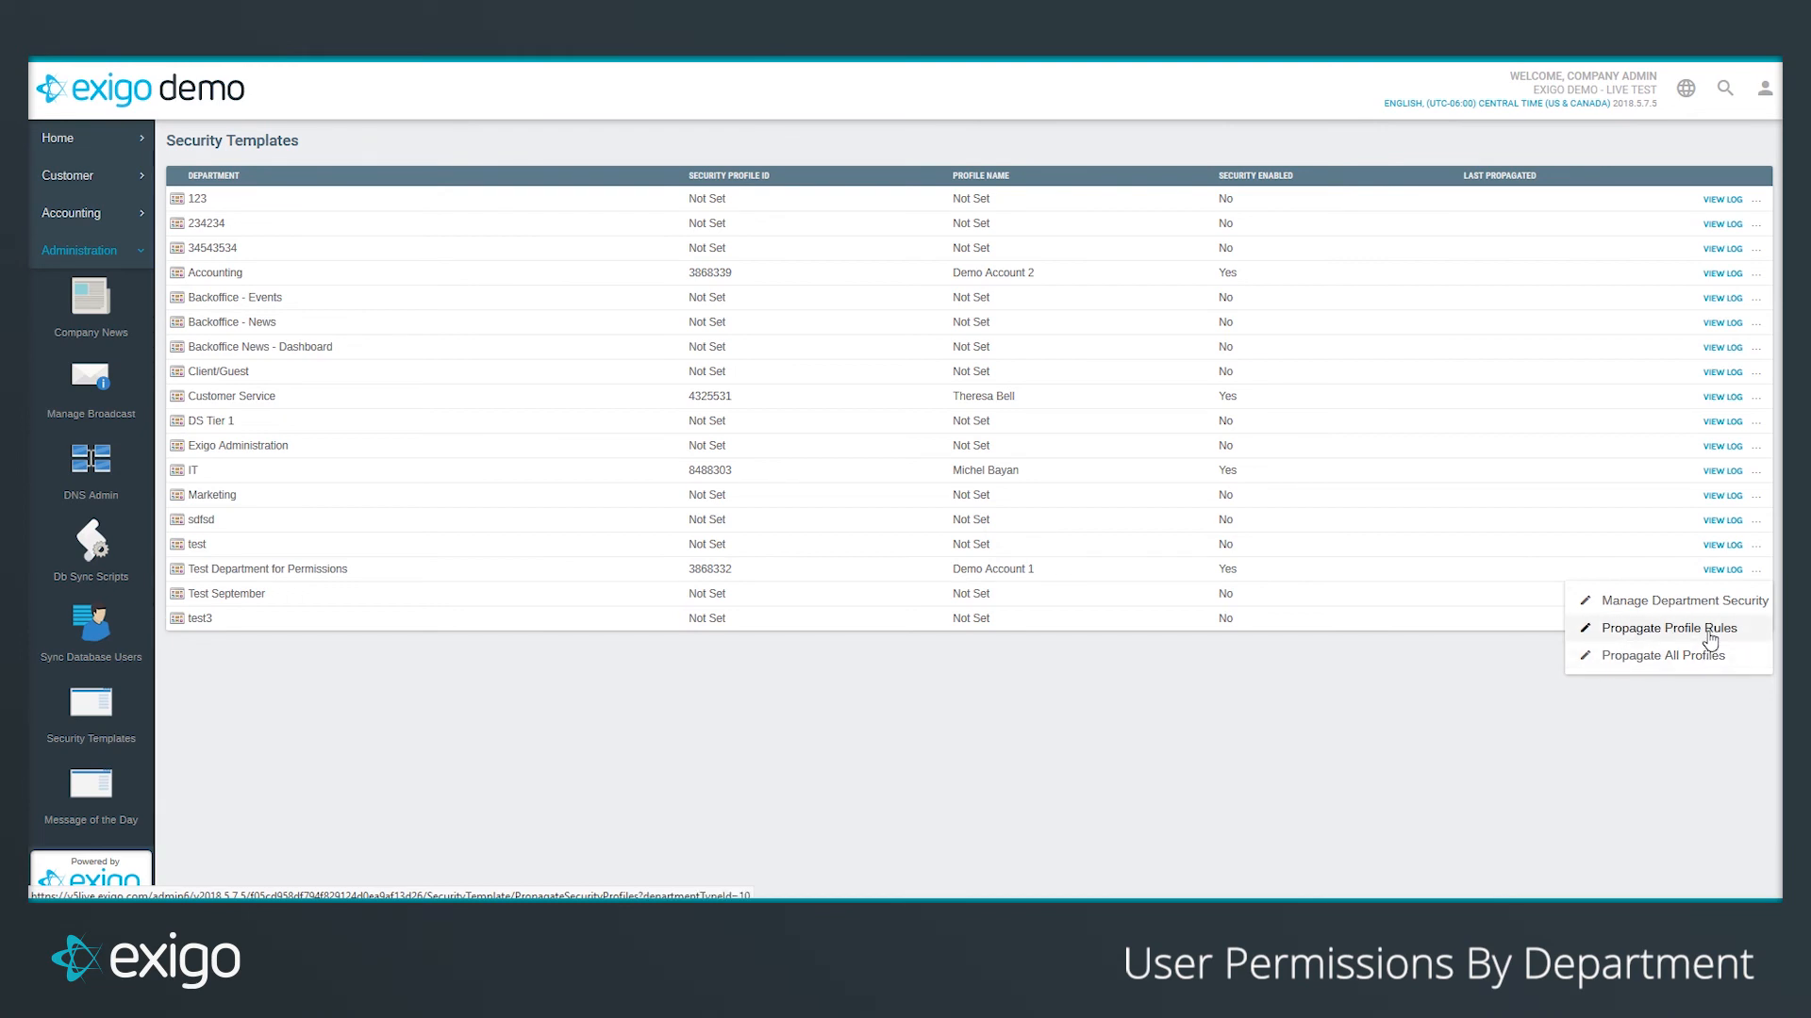
pyautogui.click(1709, 635)
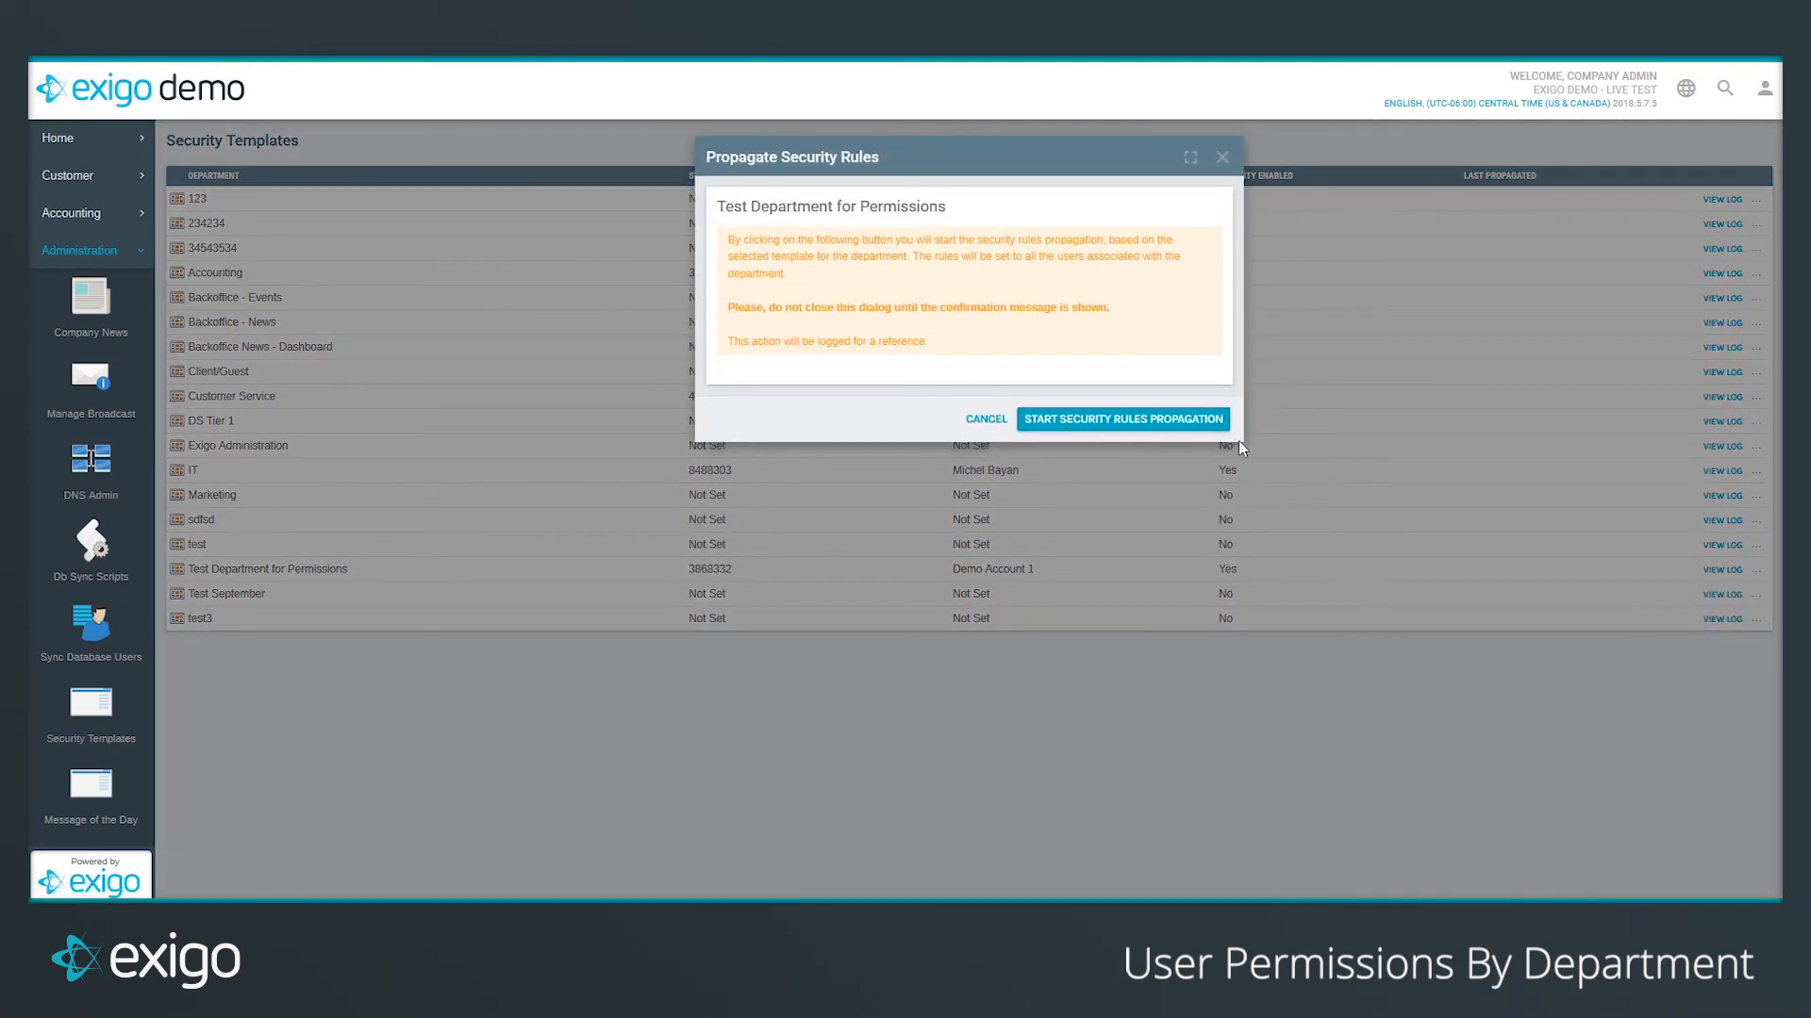
pyautogui.click(1084, 421)
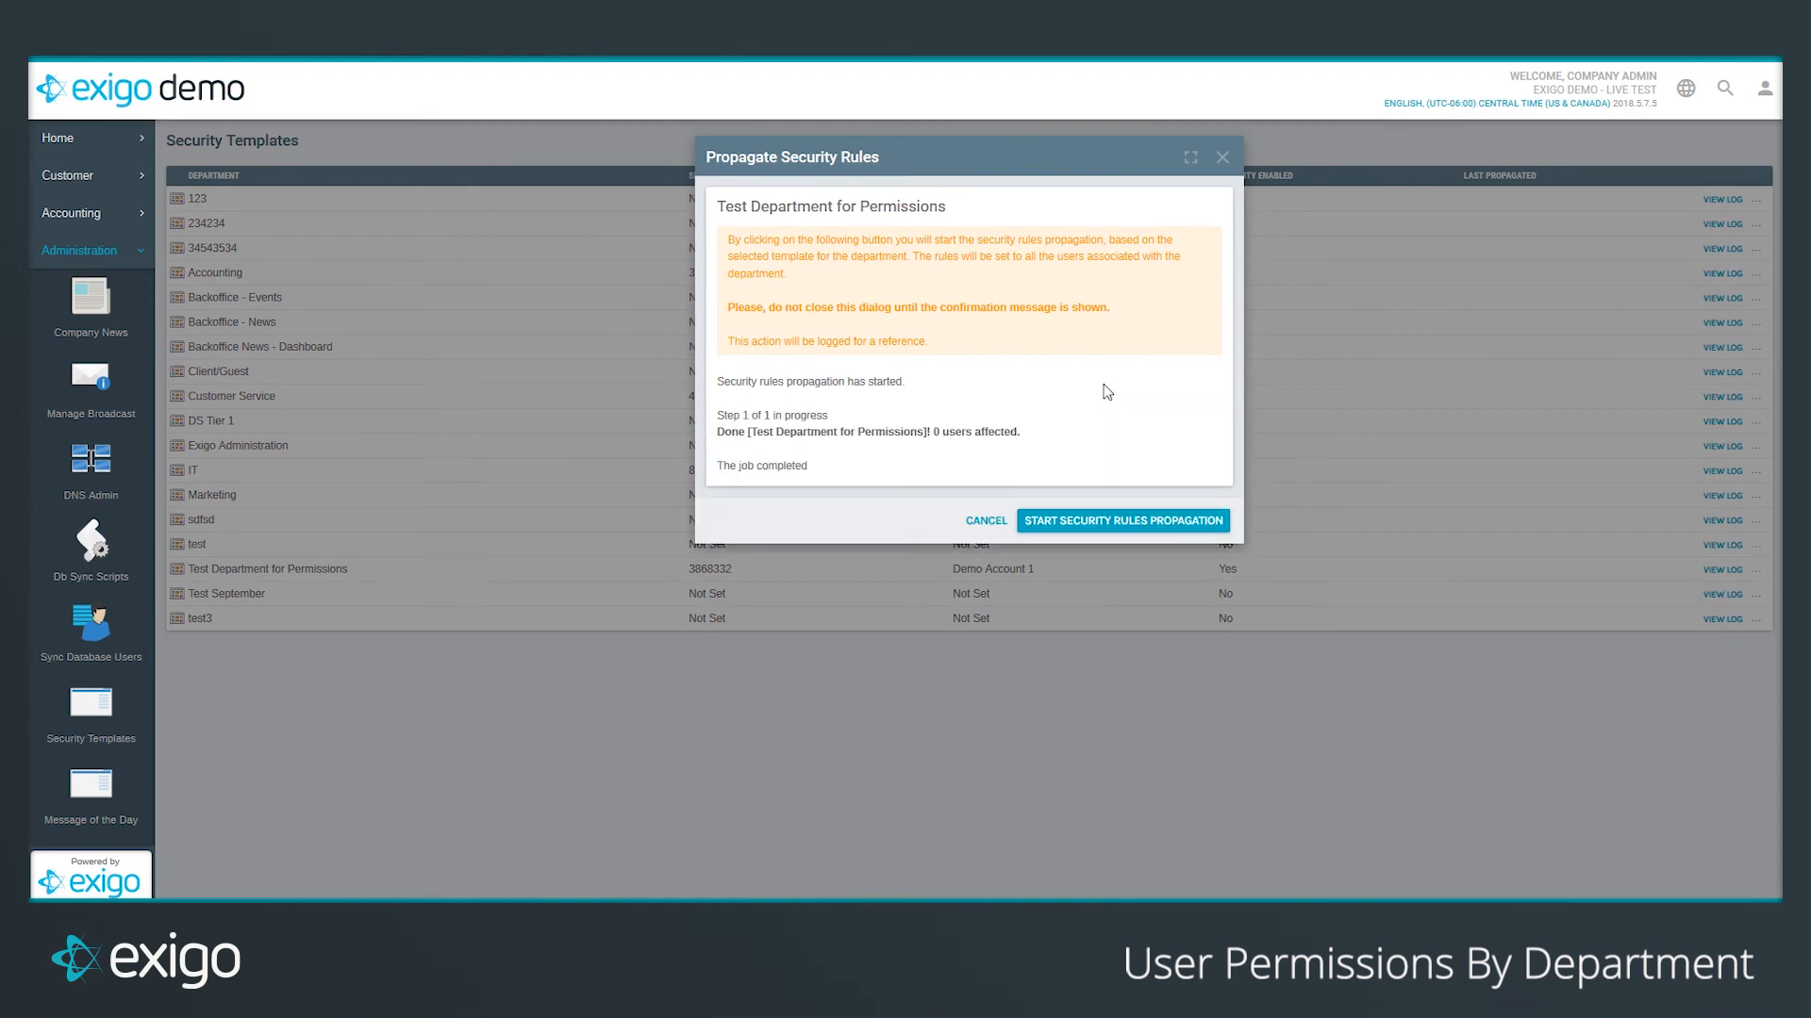
pyautogui.click(1222, 157)
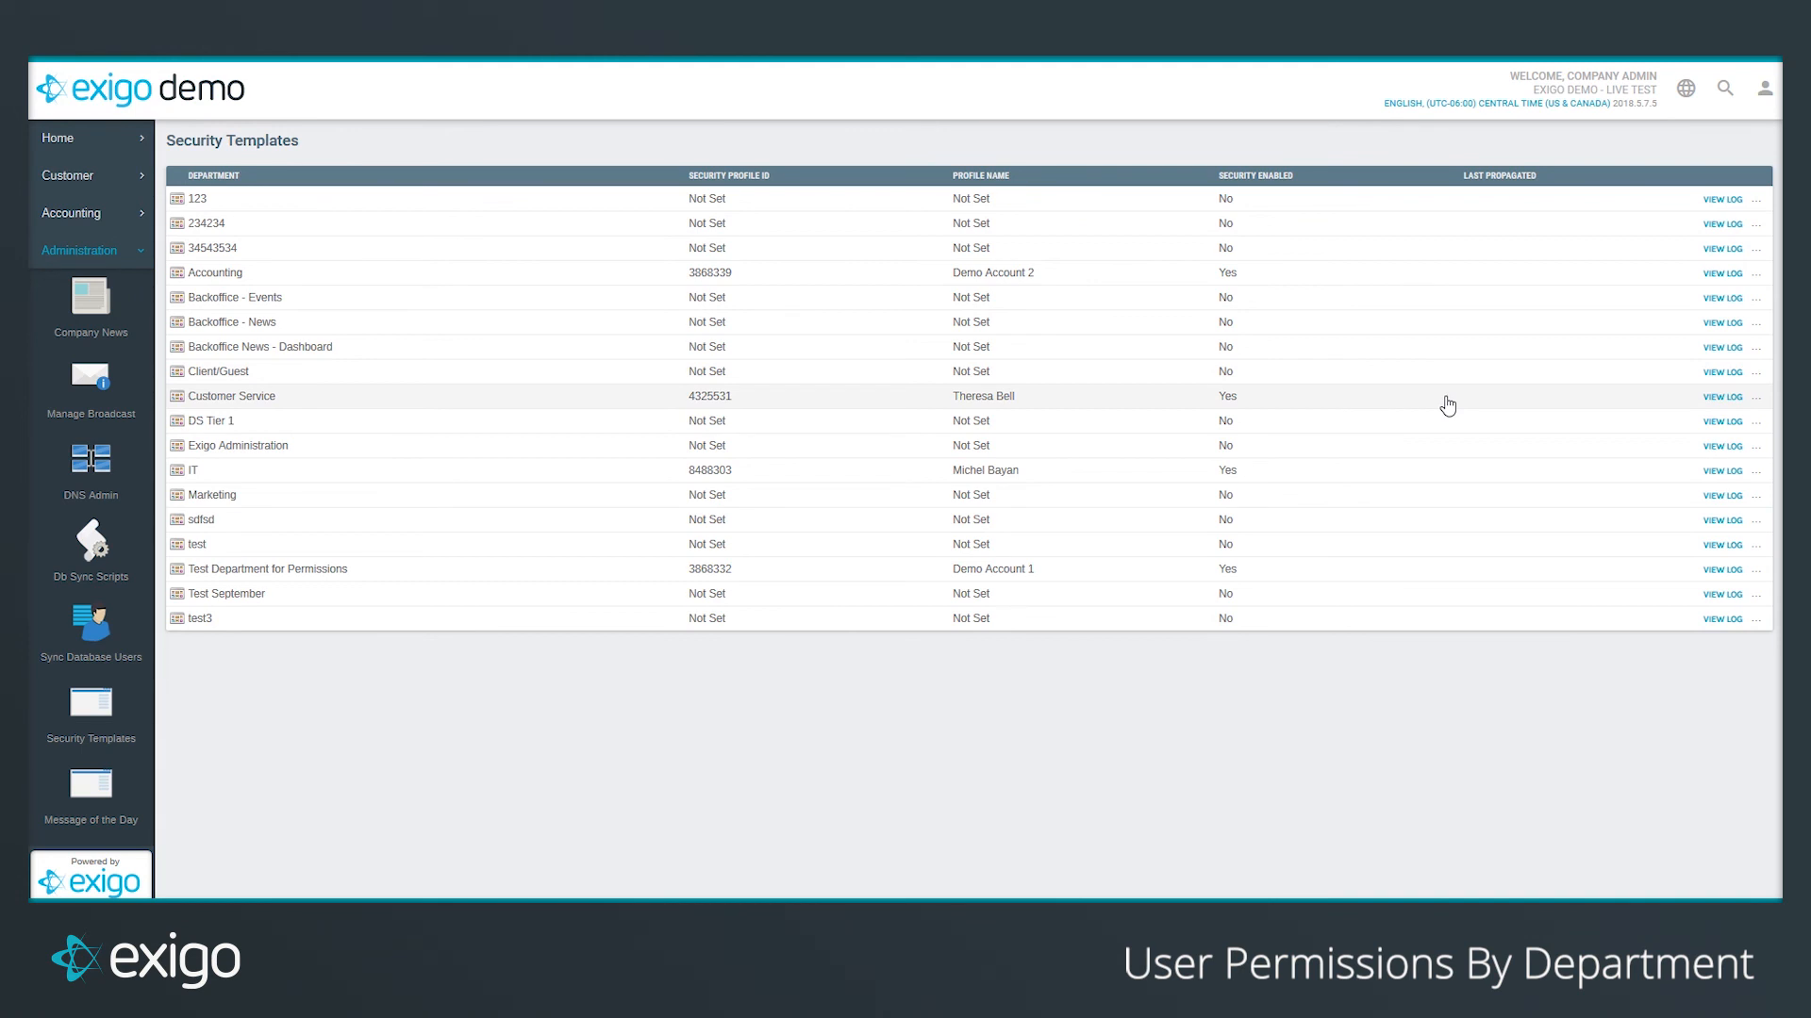
# Step: Open the log for Test Department for Permissions showing the profile change and propagation
pyautogui.click(1723, 572)
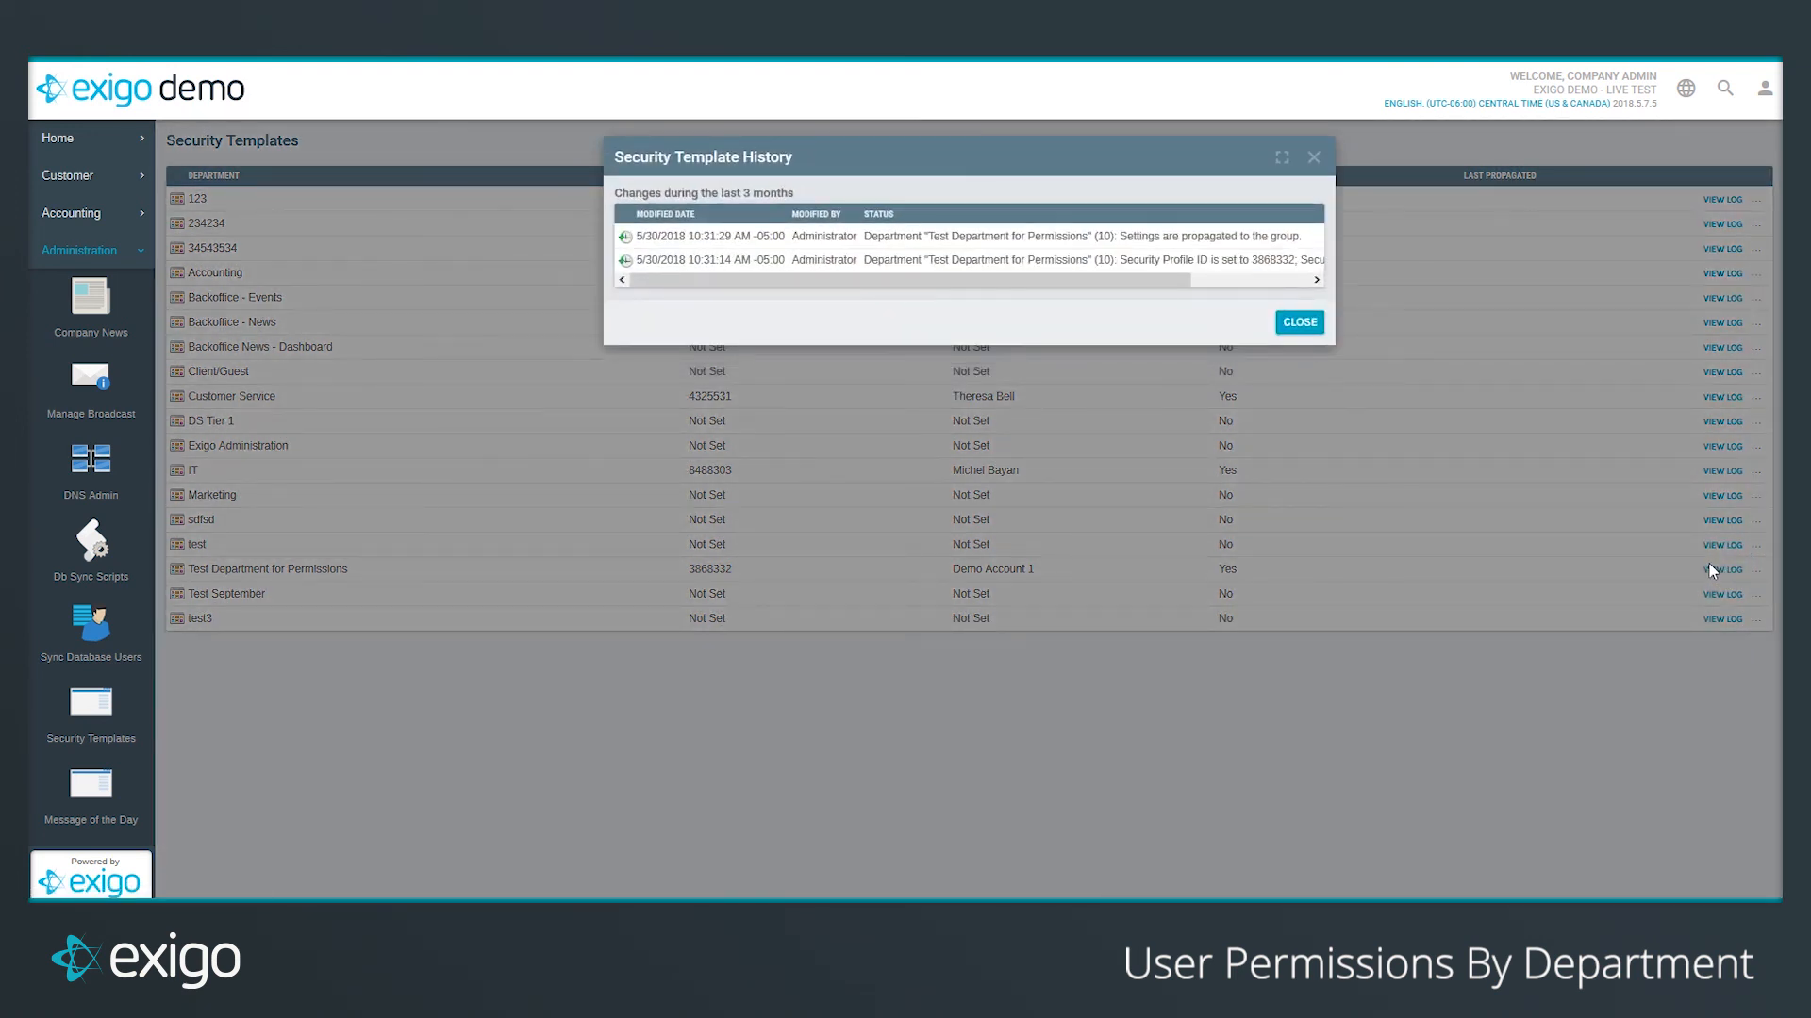